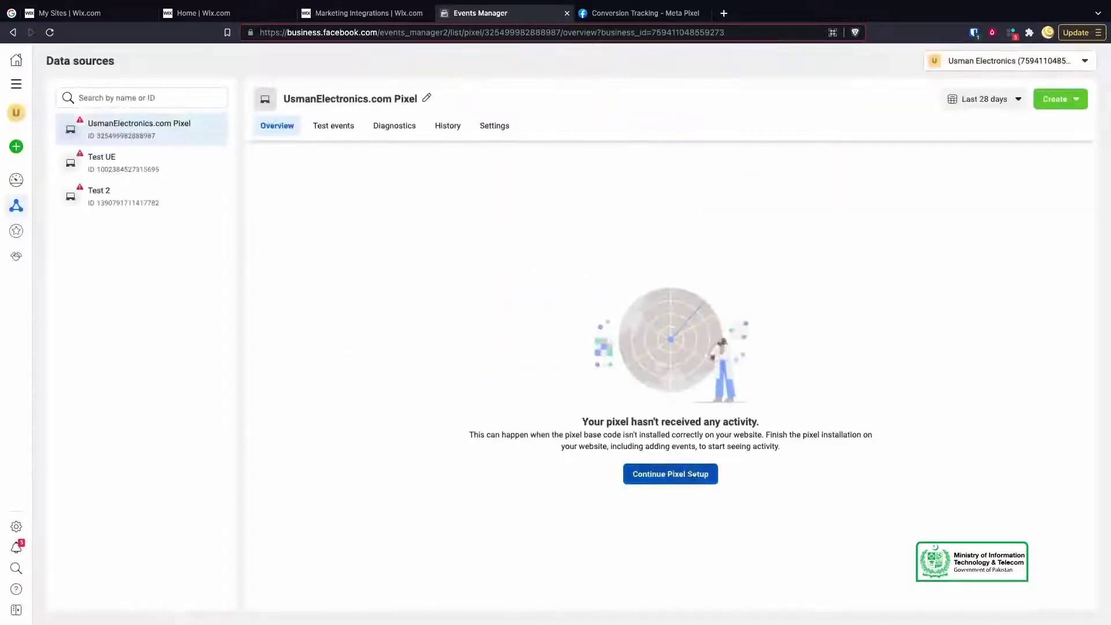
- Continue setup of the UsmanElectronics.com Pixel, connect with the Meta pixel method, and choose to install the code manually
{"action": "left_click", "coordinate": [694, 475]}
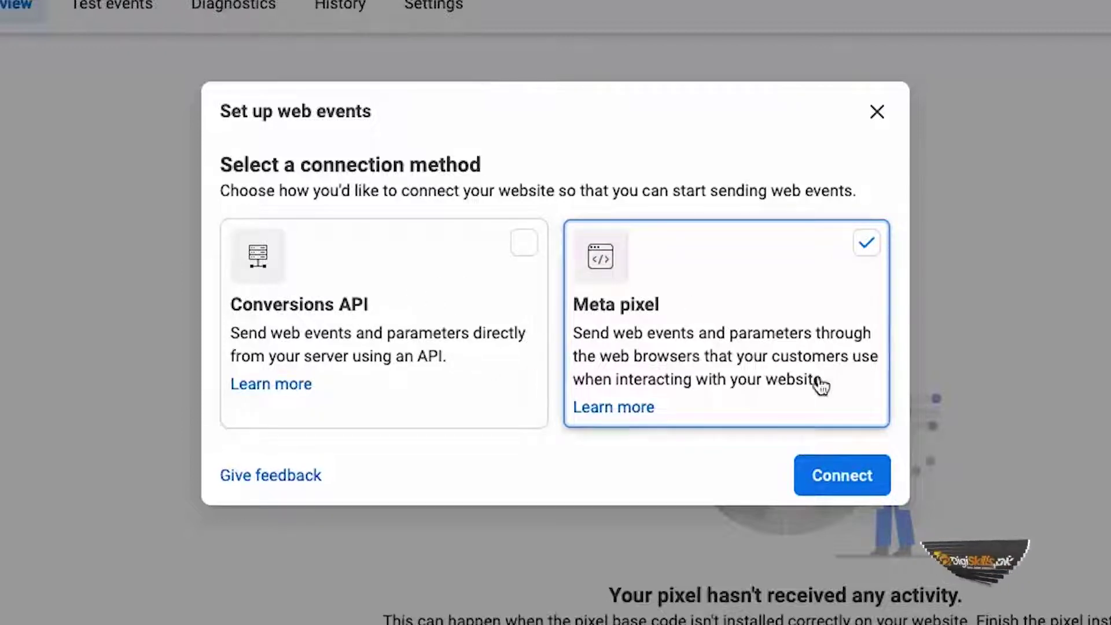
{"action": "left_click", "coordinate": [833, 469]}
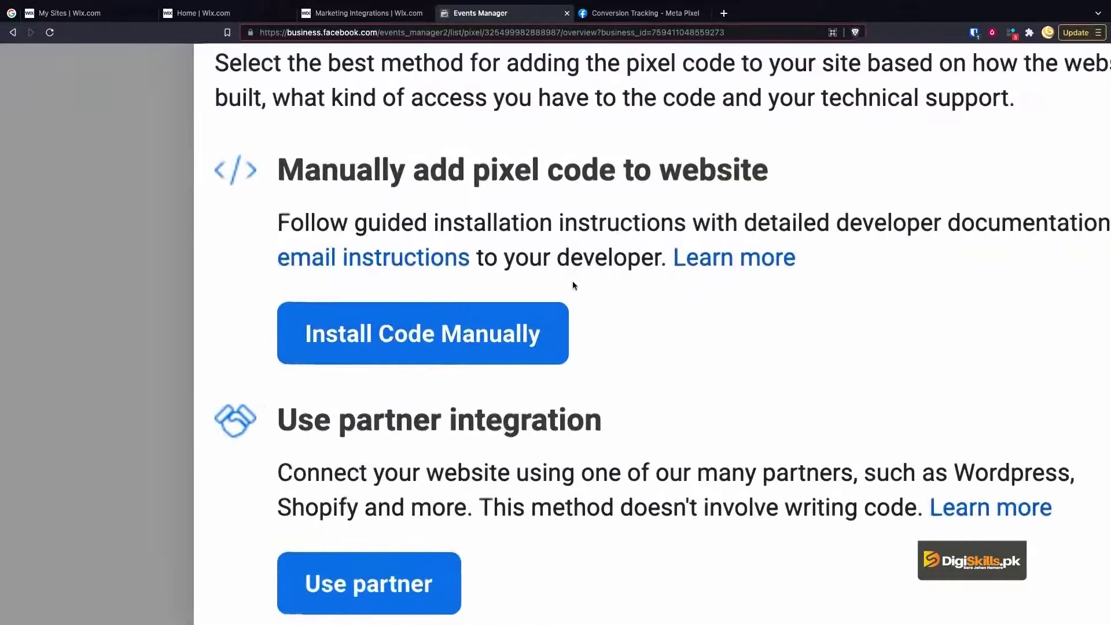
{"action": "triple_click", "coordinate": [457, 172]}
{"action": "left_click", "coordinate": [529, 200]}
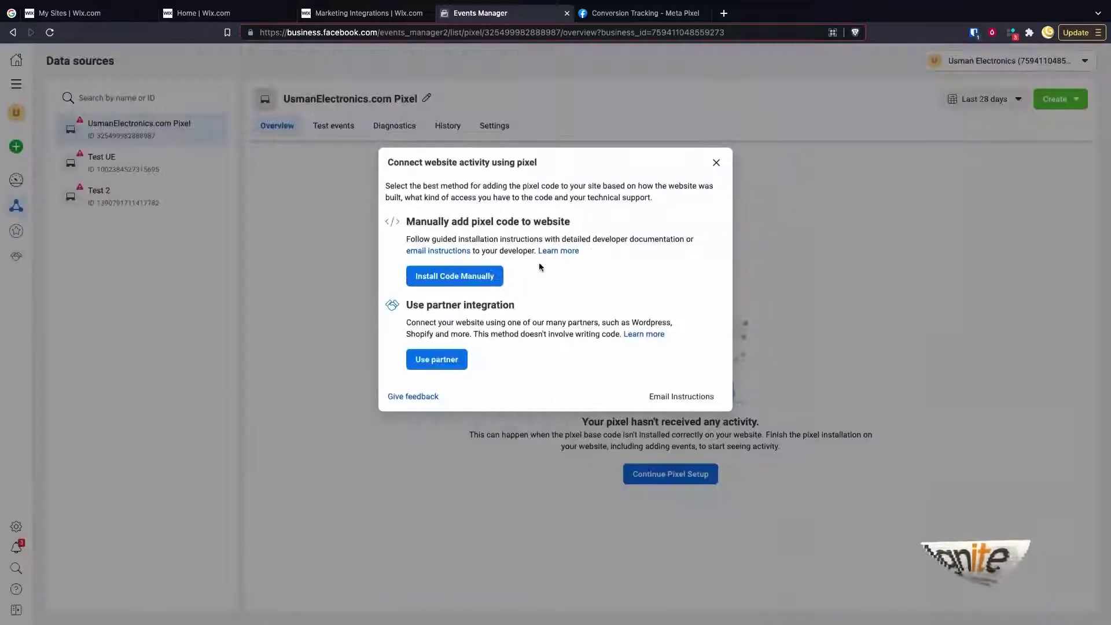
{"action": "left_click", "coordinate": [478, 282]}
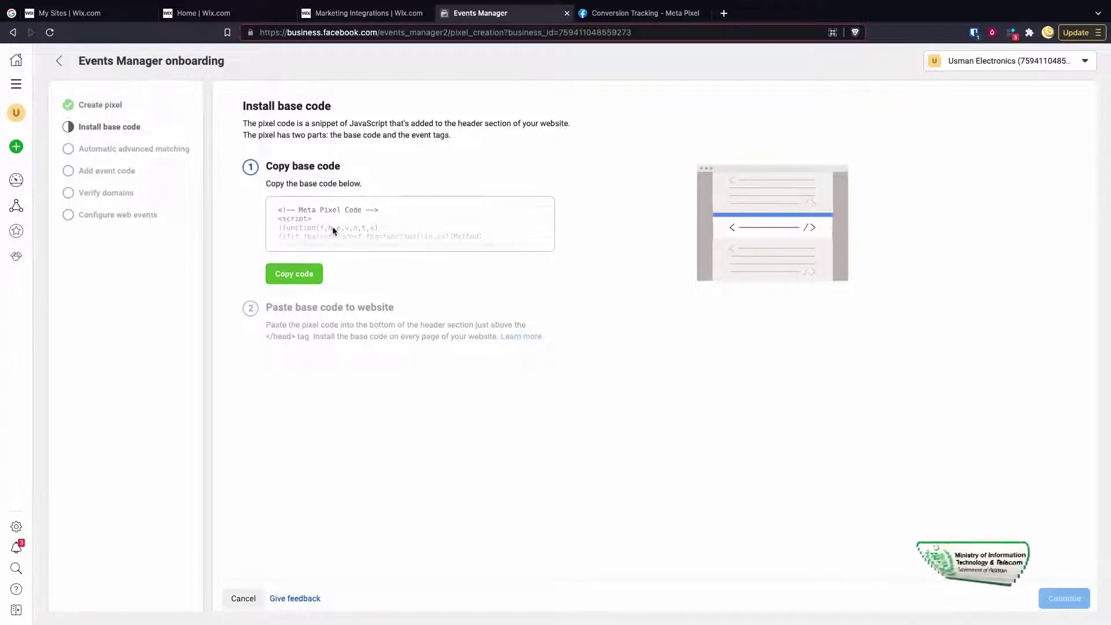
- Copy the Meta Pixel base code, review where it goes in the website header, and leave the pixel creation workflow
{"action": "scroll", "coordinate": [338, 223], "scroll_direction": "up", "scroll_amount": 10}
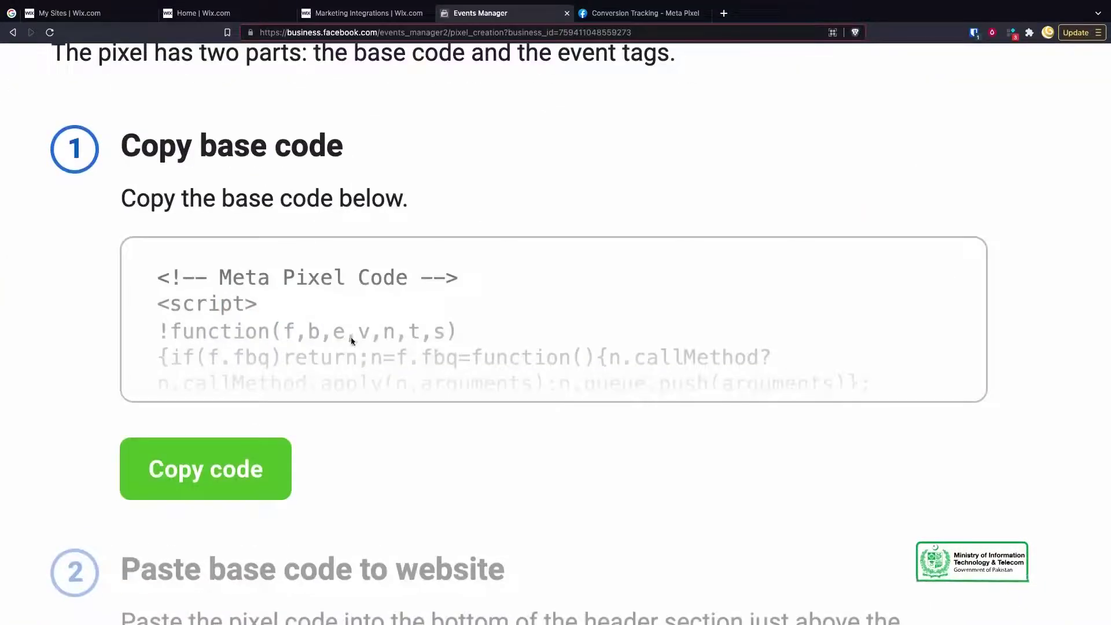
{"action": "scroll", "coordinate": [331, 361], "scroll_direction": "down", "scroll_amount": 10}
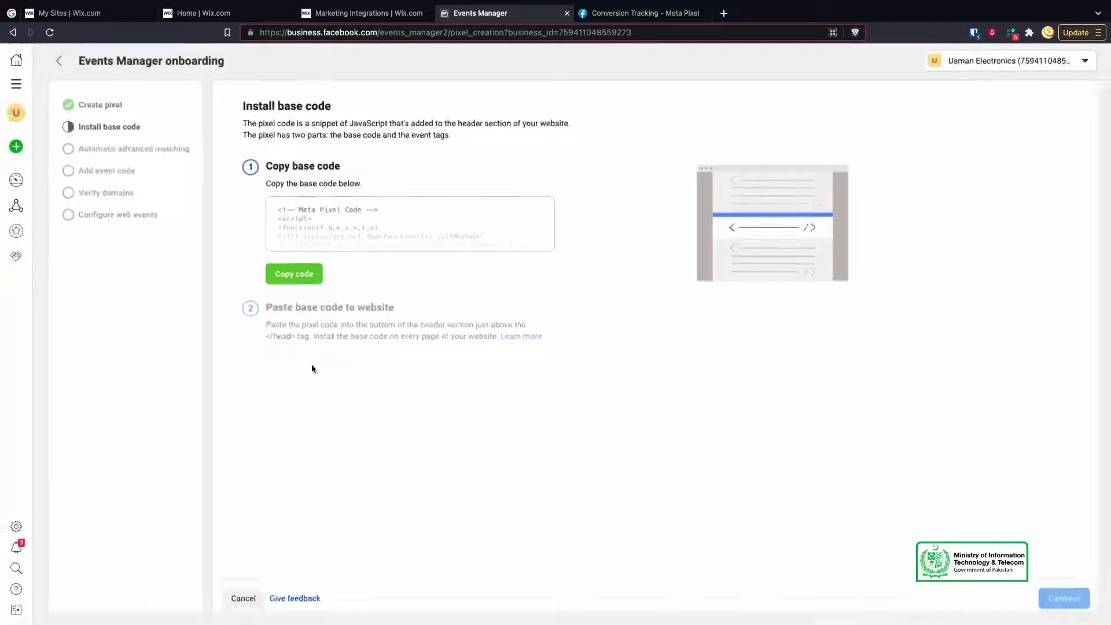
{"action": "left_click", "coordinate": [285, 280]}
{"action": "scroll", "coordinate": [322, 324], "scroll_direction": "up", "scroll_amount": 10}
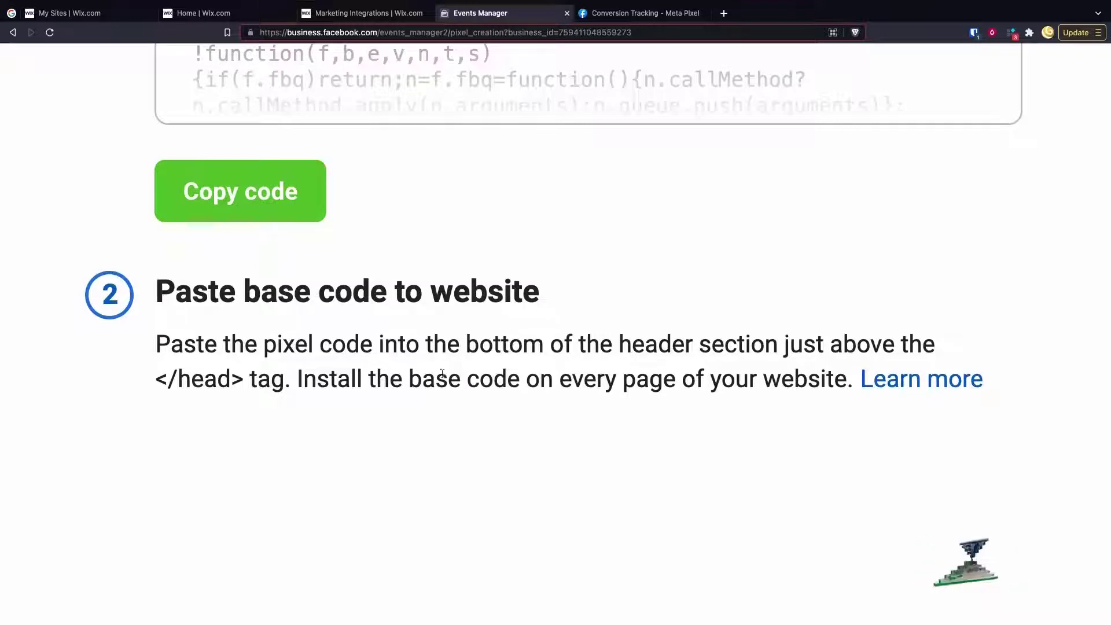
{"action": "left_click_drag", "start_coordinate": [241, 380], "coordinate": [154, 379]}
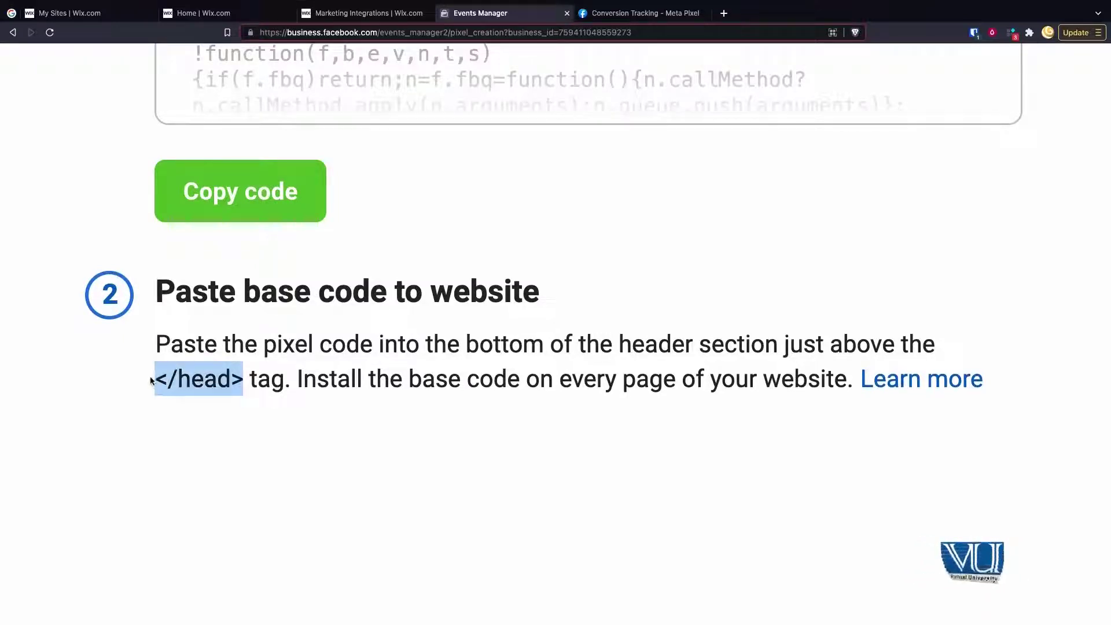
{"action": "left_click", "coordinate": [176, 377]}
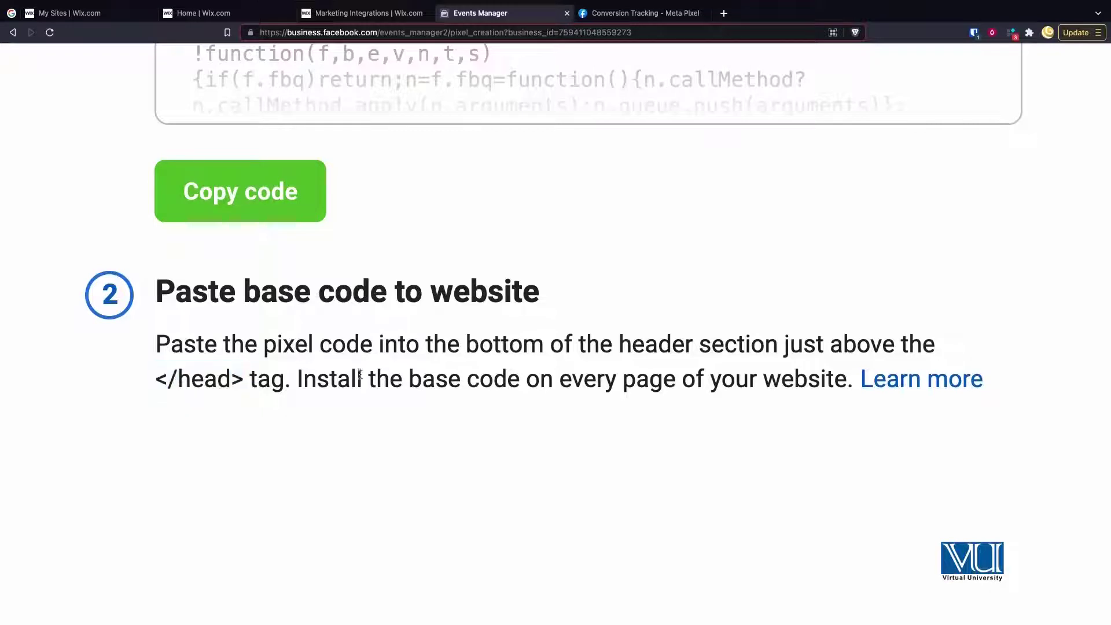
{"action": "scroll", "coordinate": [360, 375], "scroll_direction": "down", "scroll_amount": 5}
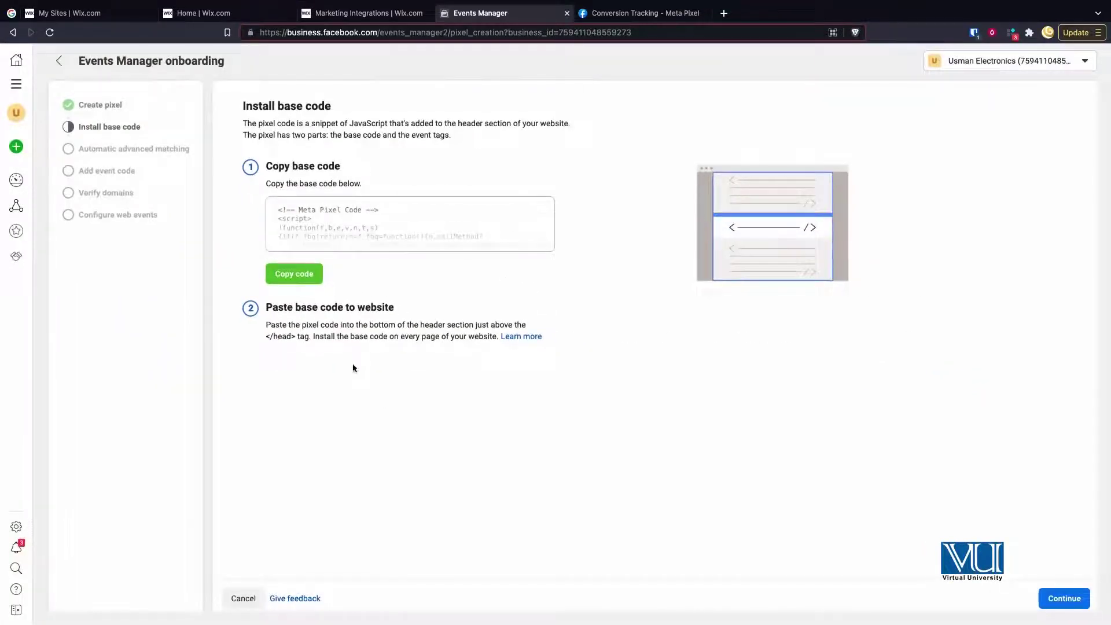
{"action": "left_click", "coordinate": [241, 598]}
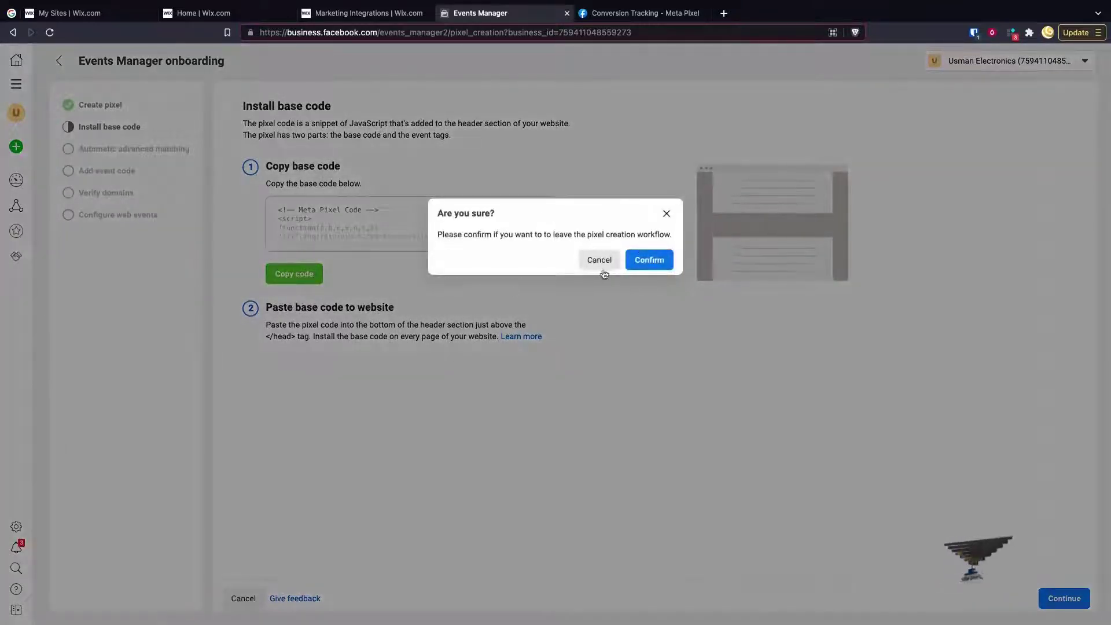
{"action": "left_click", "coordinate": [659, 262]}
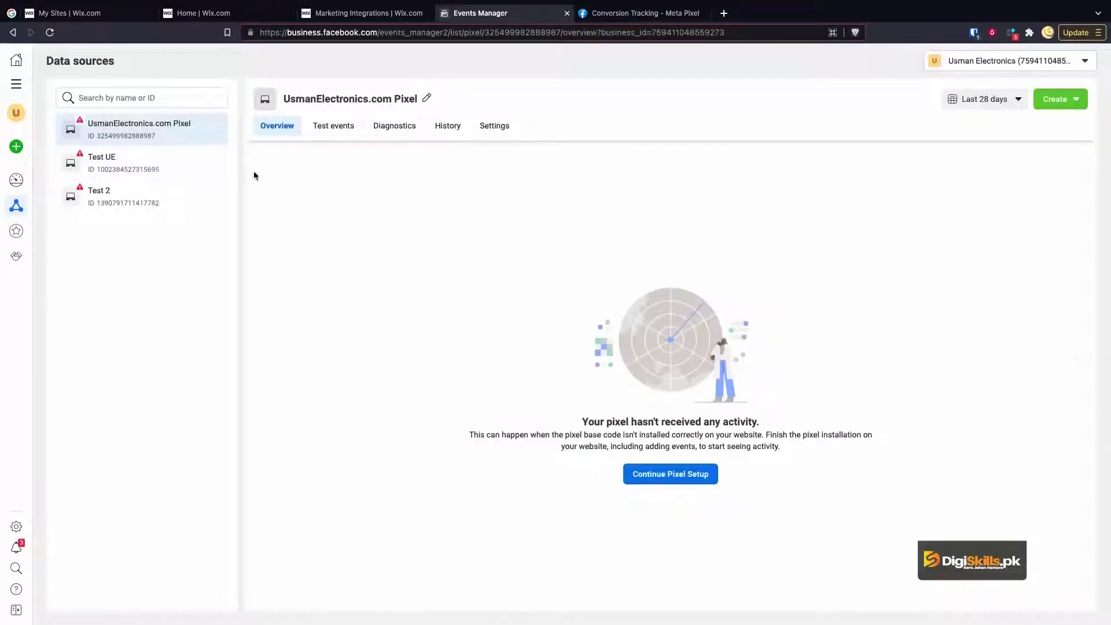
- Restart setup of the UsmanElectronics.com Pixel using the Meta pixel connection method
{"action": "left_click", "coordinate": [660, 477]}
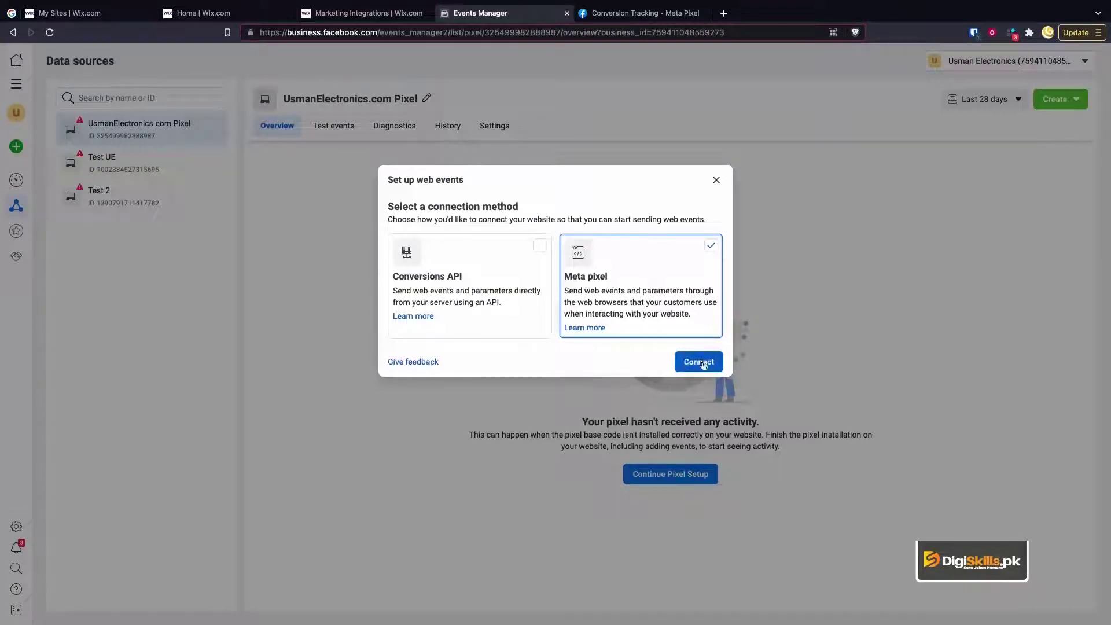
{"action": "left_click", "coordinate": [700, 362]}
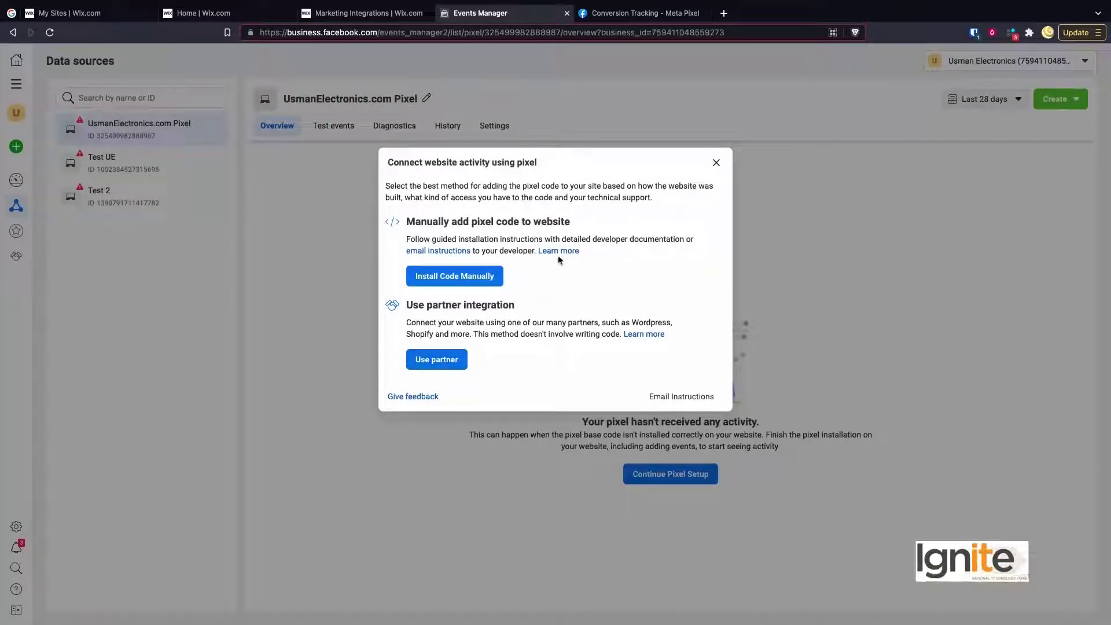
{"action": "scroll", "coordinate": [550, 253], "scroll_direction": "up", "scroll_amount": 5}
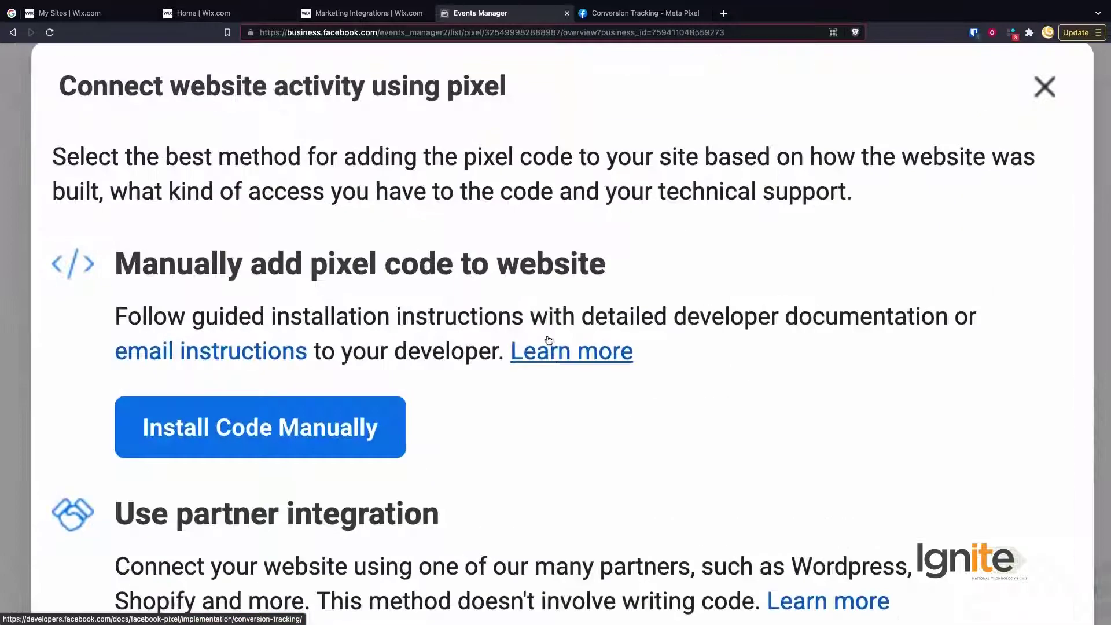
- Consult the Conversion Tracking page in the Meta for Developers documentation, and choose partner integration for the pixel in Events Manager
{"action": "left_click", "coordinate": [632, 15]}
{"action": "scroll", "coordinate": [523, 236], "scroll_direction": "up", "scroll_amount": 2}
{"action": "scroll", "coordinate": [523, 236], "scroll_direction": "up", "scroll_amount": 15}
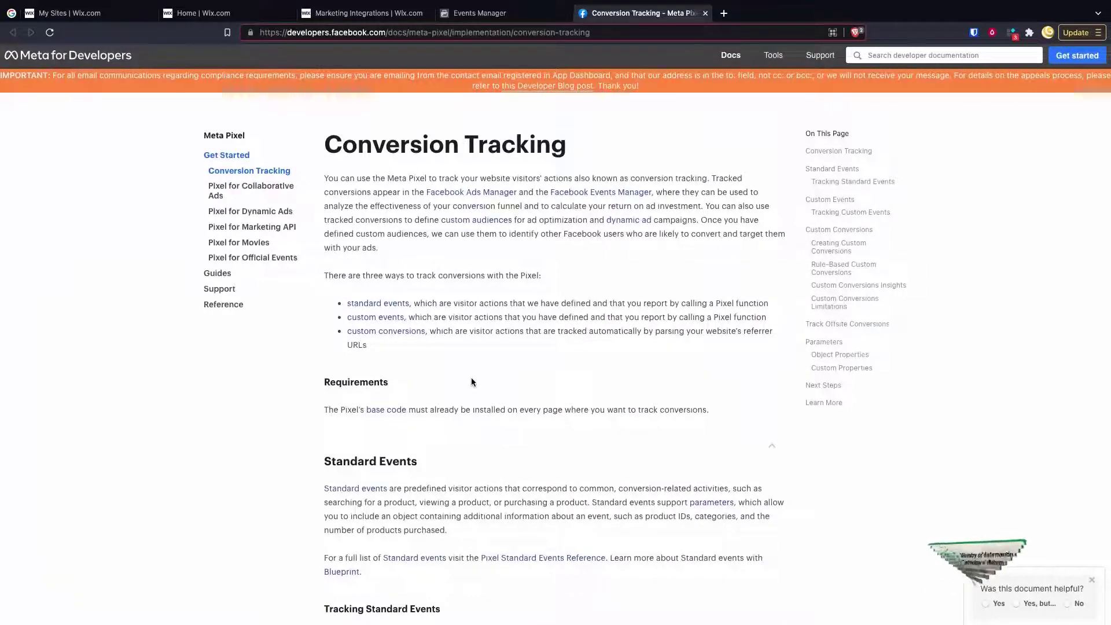
{"action": "key", "text": "ctrl+shift+Tab"}
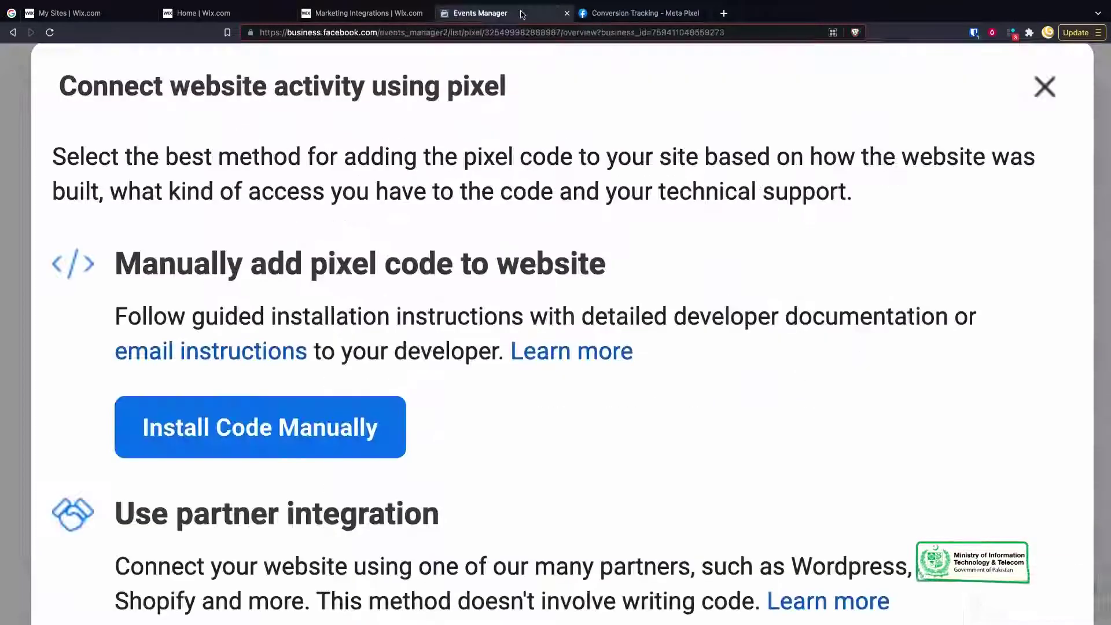
{"action": "scroll", "coordinate": [452, 354], "scroll_direction": "down", "scroll_amount": 3}
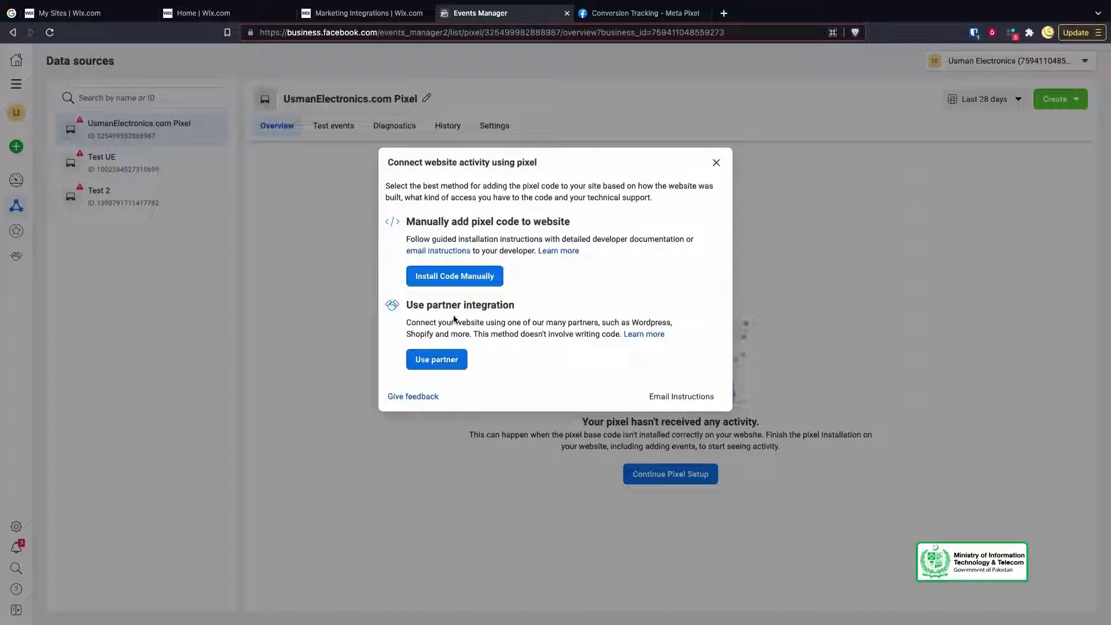
{"action": "left_click", "coordinate": [431, 362]}
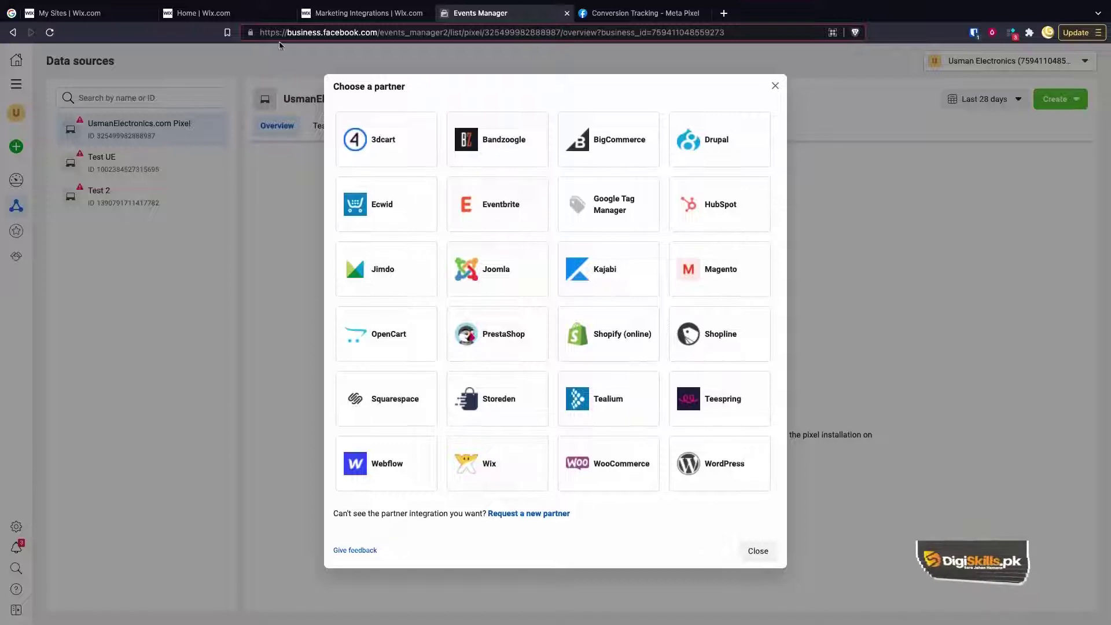
- Switch to Wix and look over My Sites and the Usman Electronics St dashboard, including its Marketing & SEO options
{"action": "left_click", "coordinate": [202, 13]}
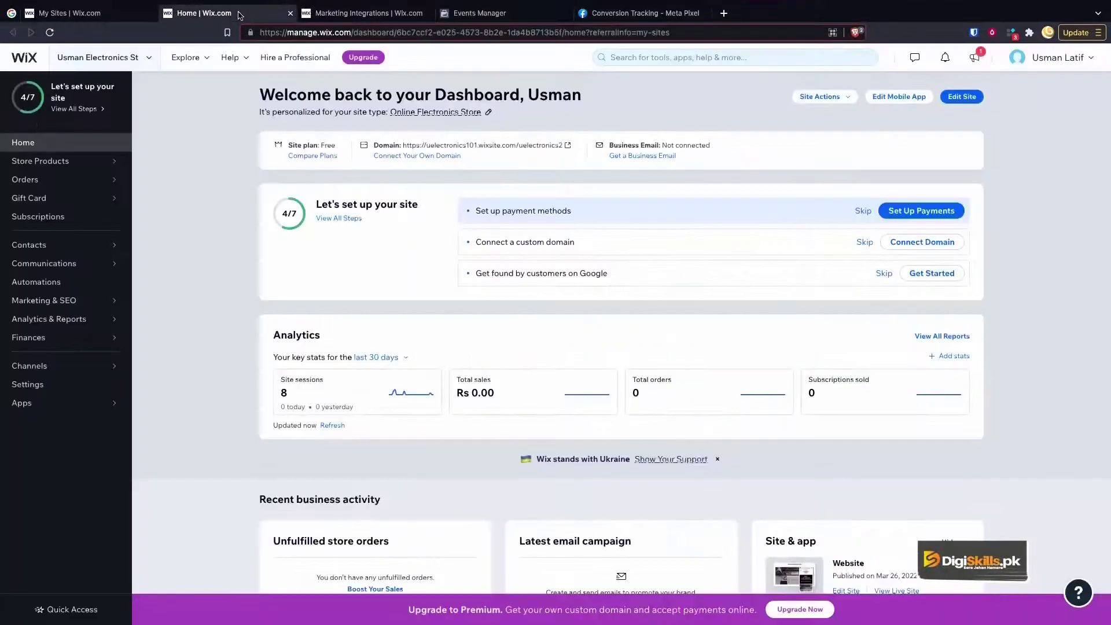
{"action": "left_click", "coordinate": [115, 14]}
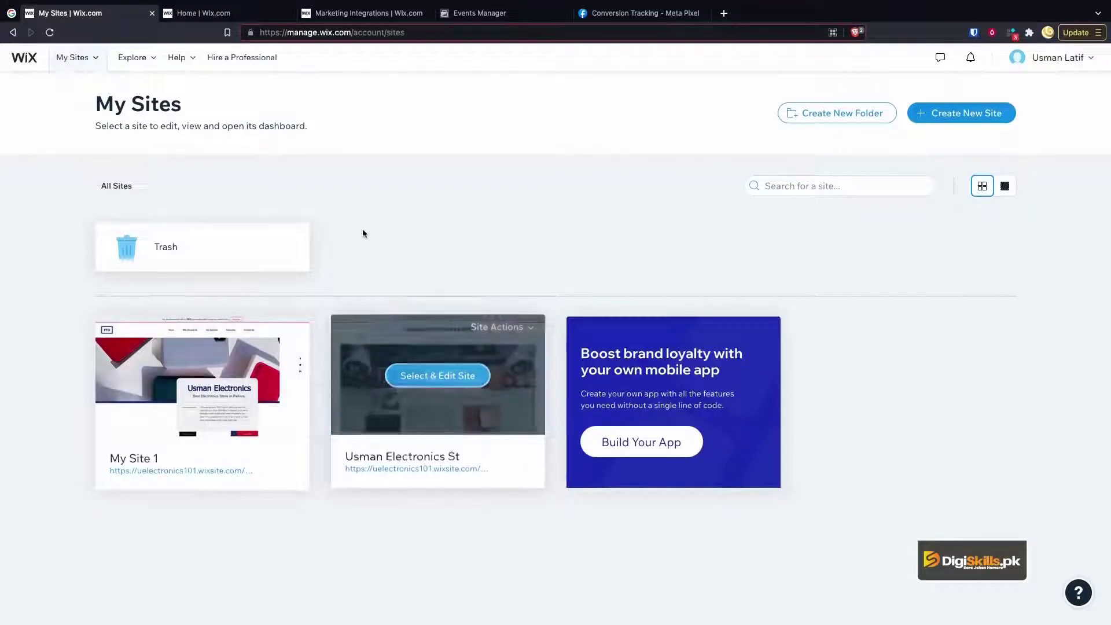
{"action": "left_click", "coordinate": [231, 14]}
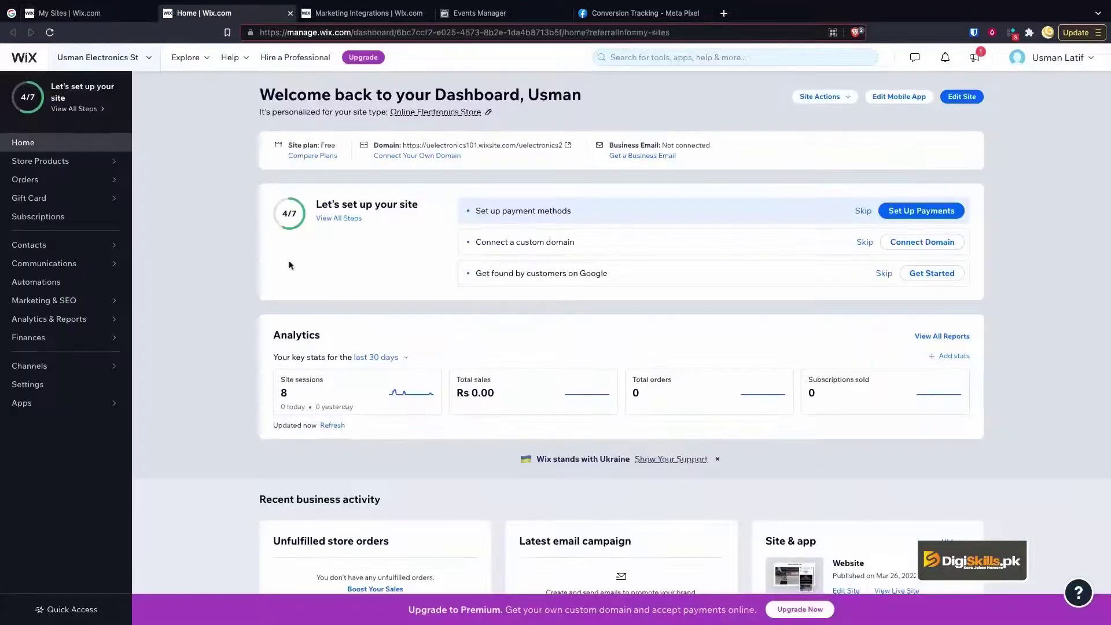
{"action": "scroll", "coordinate": [377, 299], "scroll_direction": "down", "scroll_amount": 10}
{"action": "scroll", "coordinate": [378, 304], "scroll_direction": "up", "scroll_amount": 4}
{"action": "scroll", "coordinate": [376, 302], "scroll_direction": "up", "scroll_amount": 6}
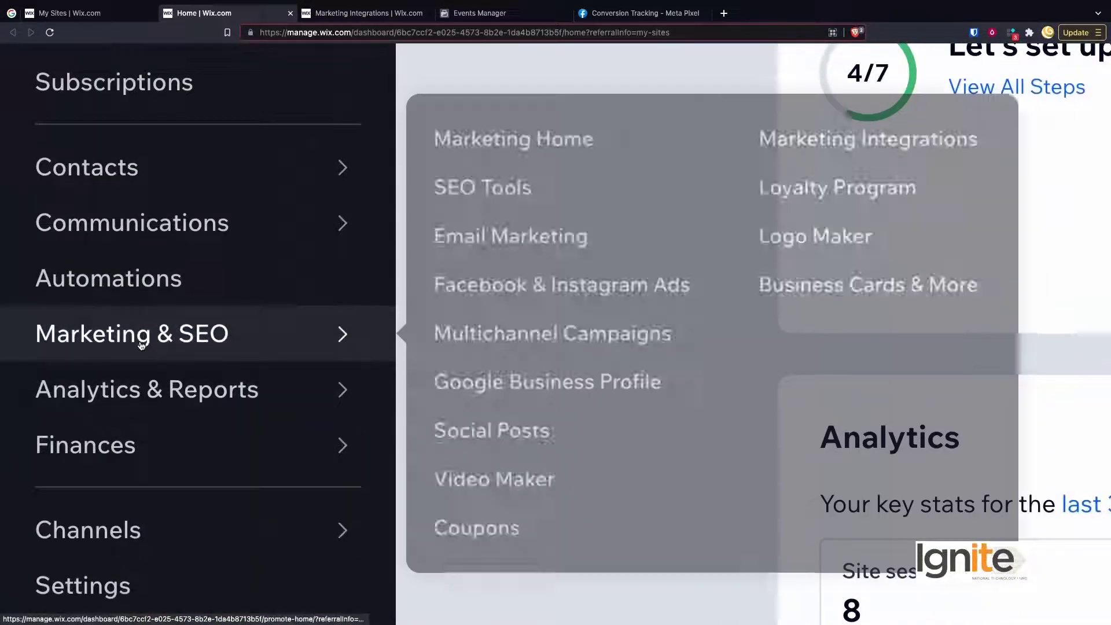
{"action": "mouse_move", "coordinate": [99, 308]}
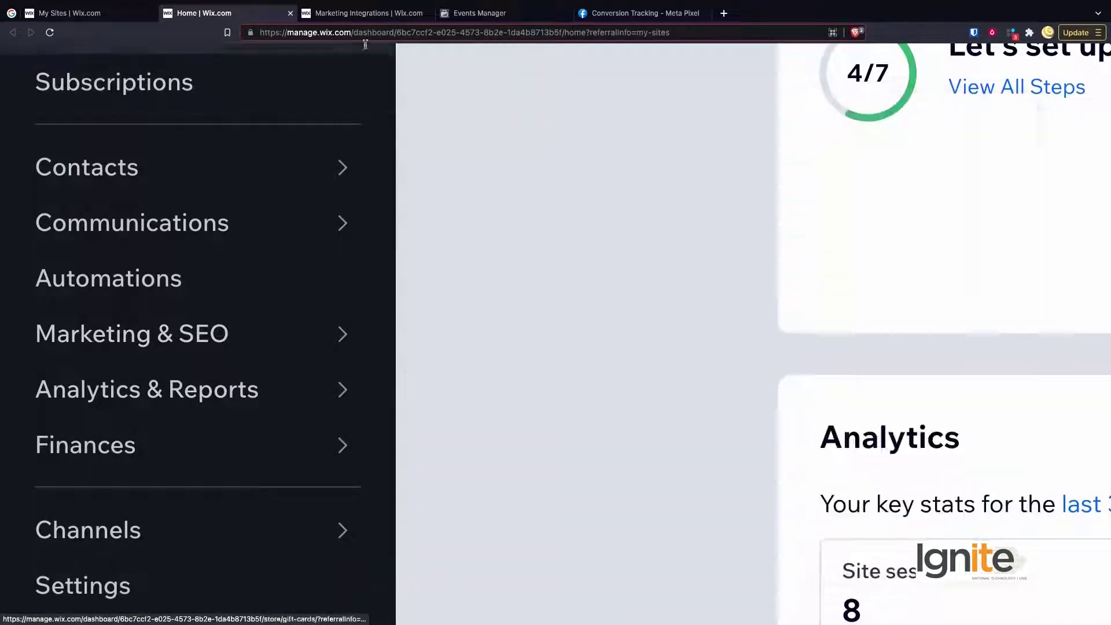
- Show the site's Marketing Integrations page and examine where it is listed among the Marketing & SEO tools
{"action": "left_click", "coordinate": [356, 12]}
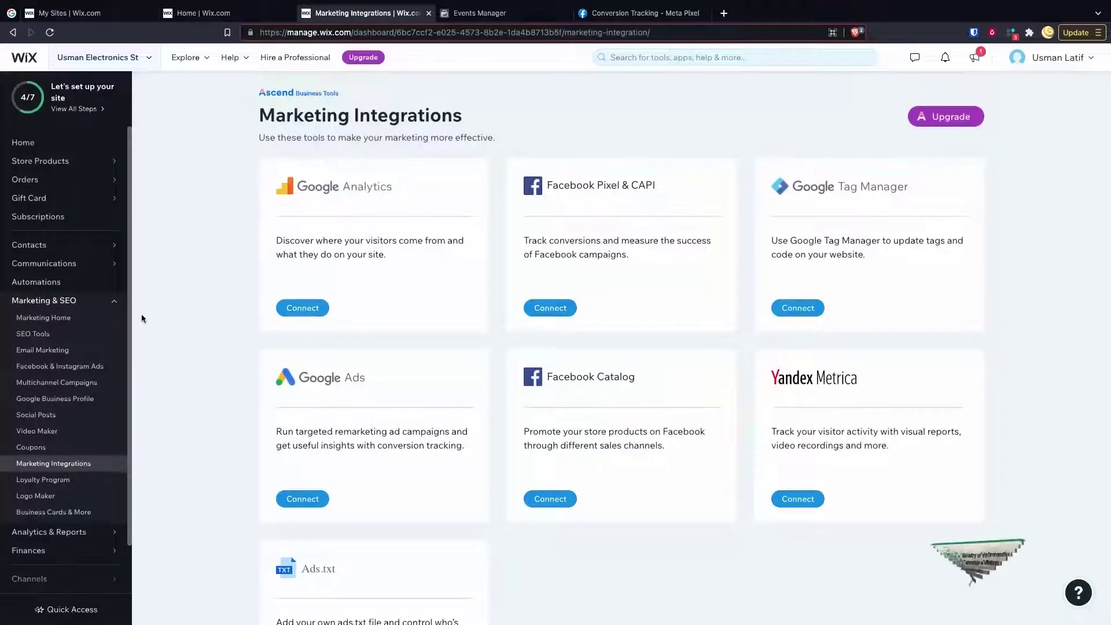
{"action": "key", "text": "ctrl+plus"}
{"action": "key", "text": "ctrl+plus"}
{"action": "key", "text": "ctrl+plus"}
{"action": "key", "text": "ctrl+plus"}
{"action": "key", "text": "ctrl+plus"}
{"action": "key", "text": "ctrl+plus"}
{"action": "key", "text": "ctrl+plus"}
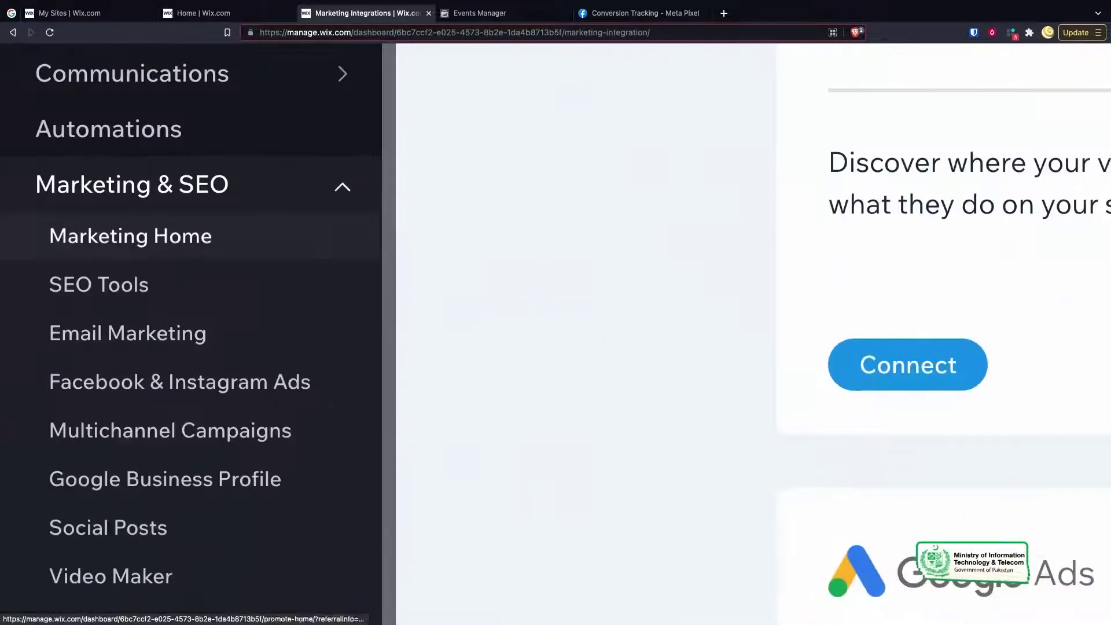
{"action": "scroll", "coordinate": [147, 375], "scroll_direction": "down", "scroll_amount": 5}
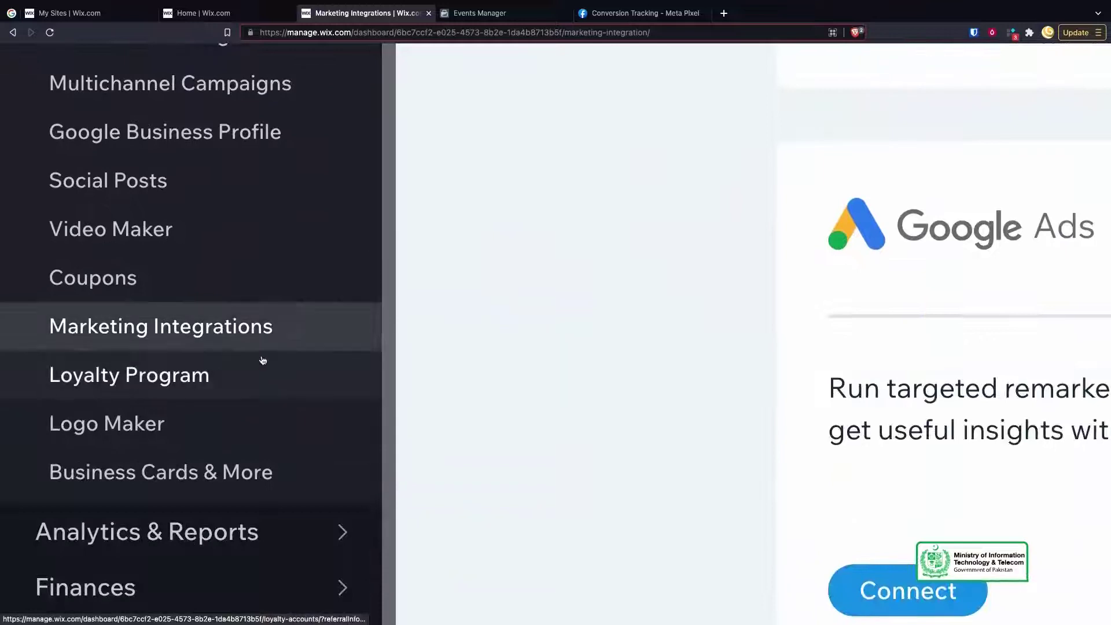
{"action": "key", "text": "ctrl+0"}
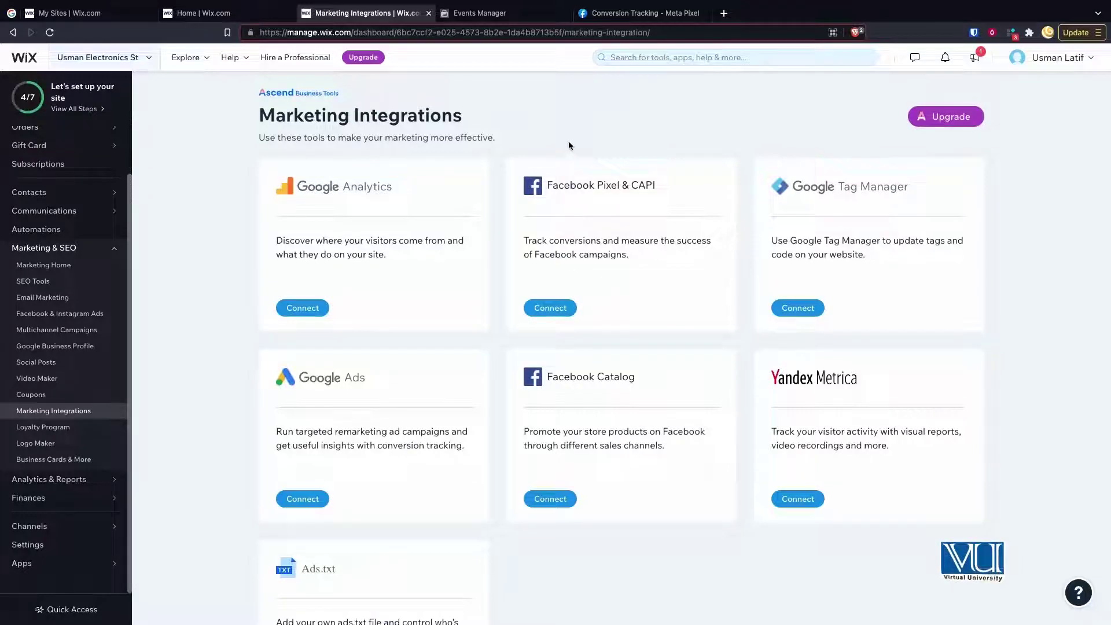
- Check for Wix in the Events Manager partner list, and open the Facebook Pixel & CAPI integration in Wix
{"action": "left_click", "coordinate": [514, 21]}
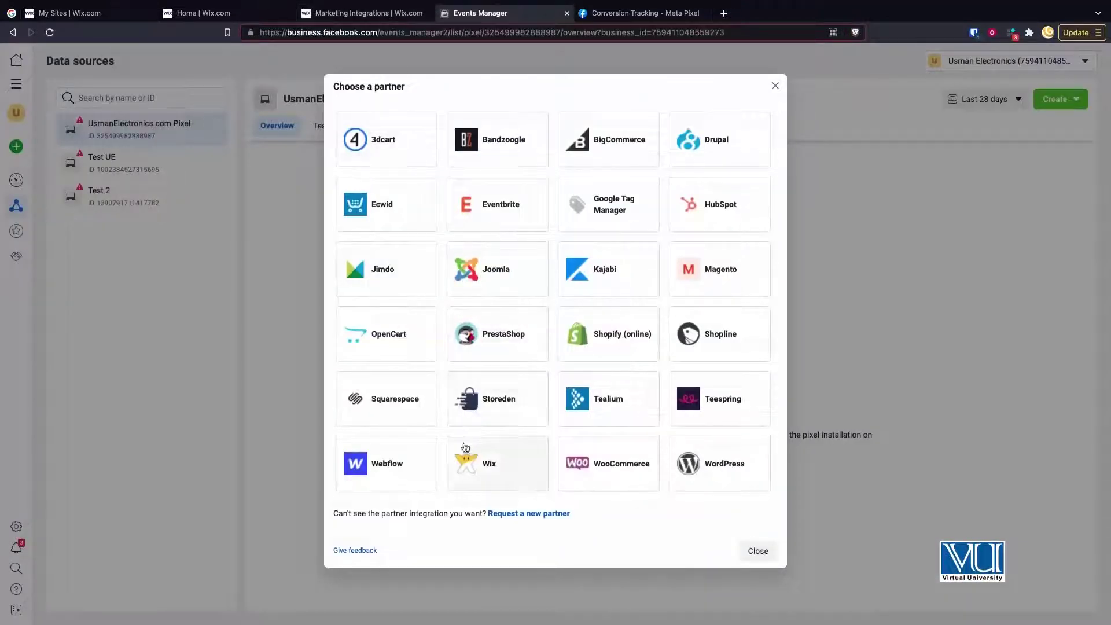
{"action": "left_click", "coordinate": [382, 17]}
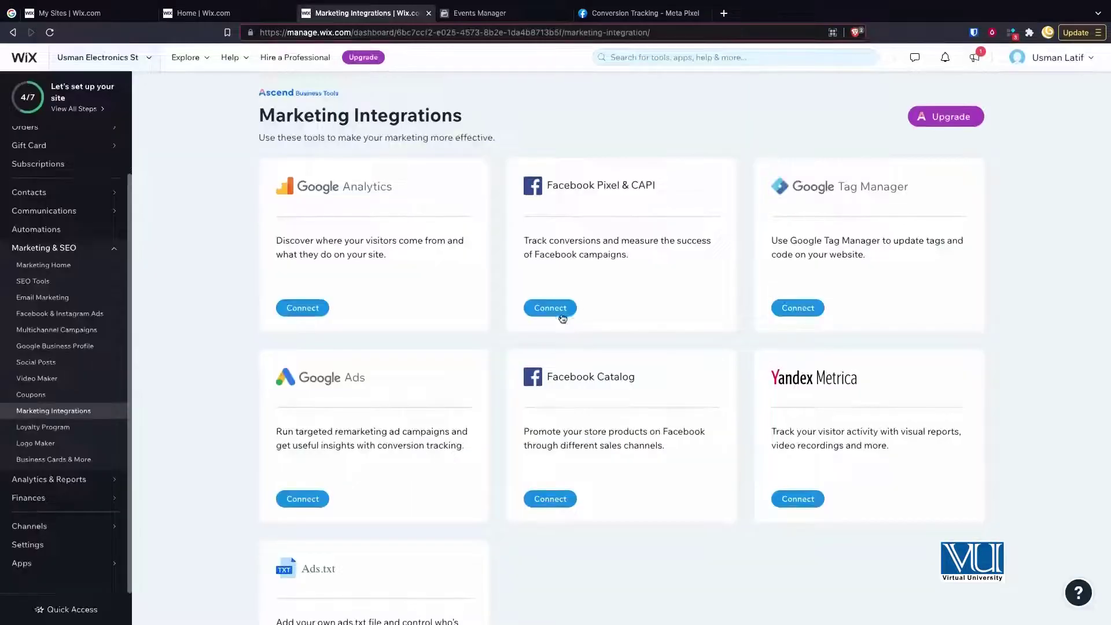
{"action": "left_click", "coordinate": [560, 309]}
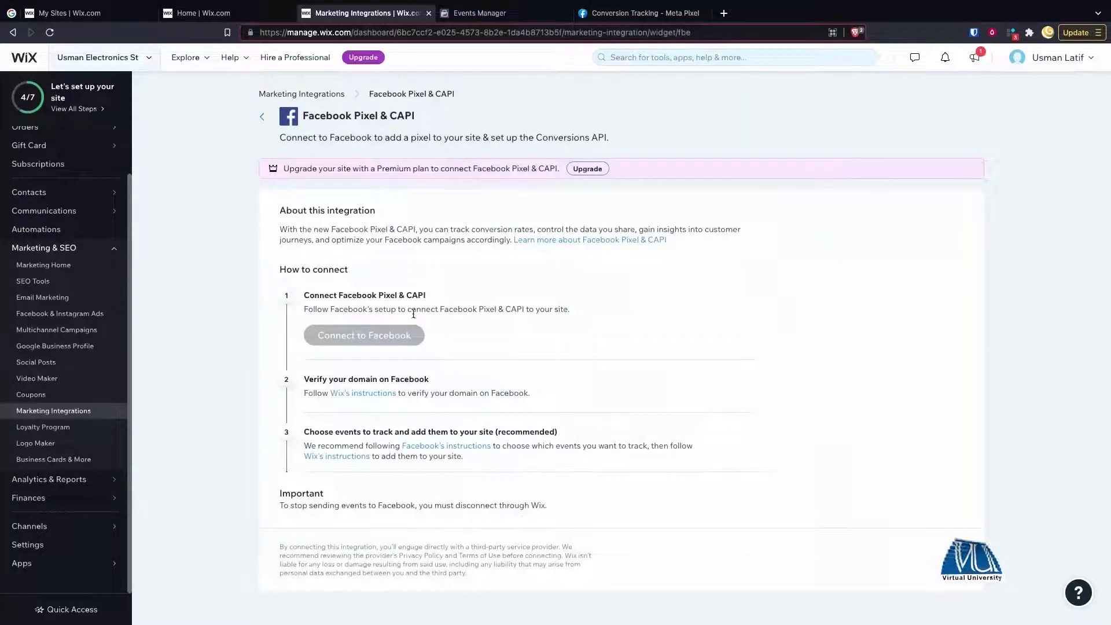
- Examine the plan requirements for connecting the Wix site to Facebook in the Facebook Pixel & CAPI setup
{"action": "mouse_move", "coordinate": [383, 334]}
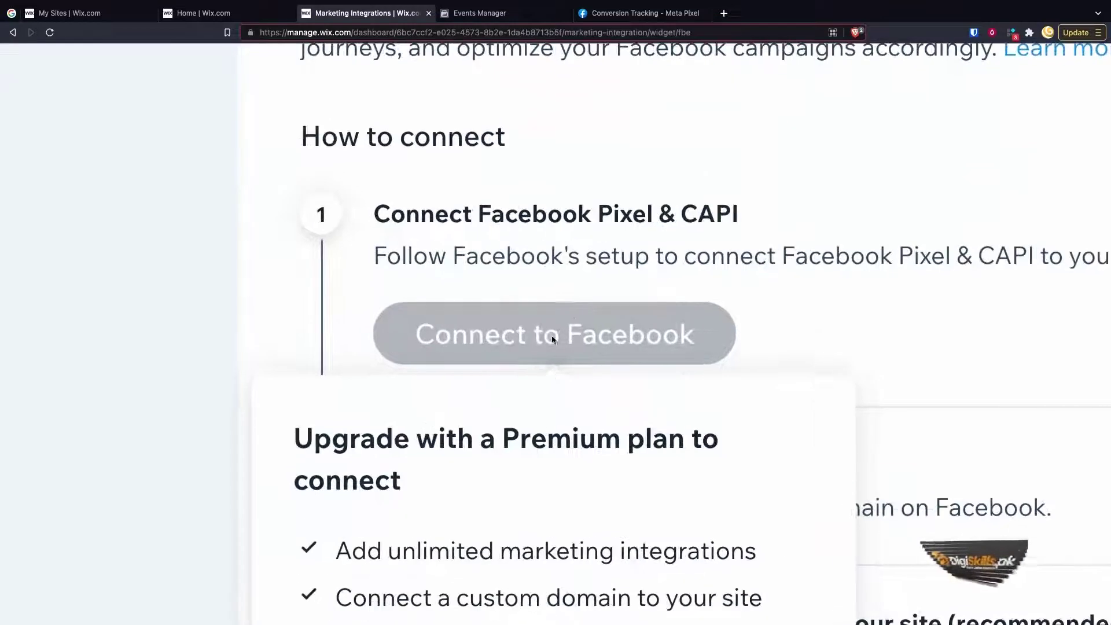
{"action": "scroll", "coordinate": [532, 387], "scroll_direction": "down", "scroll_amount": 3}
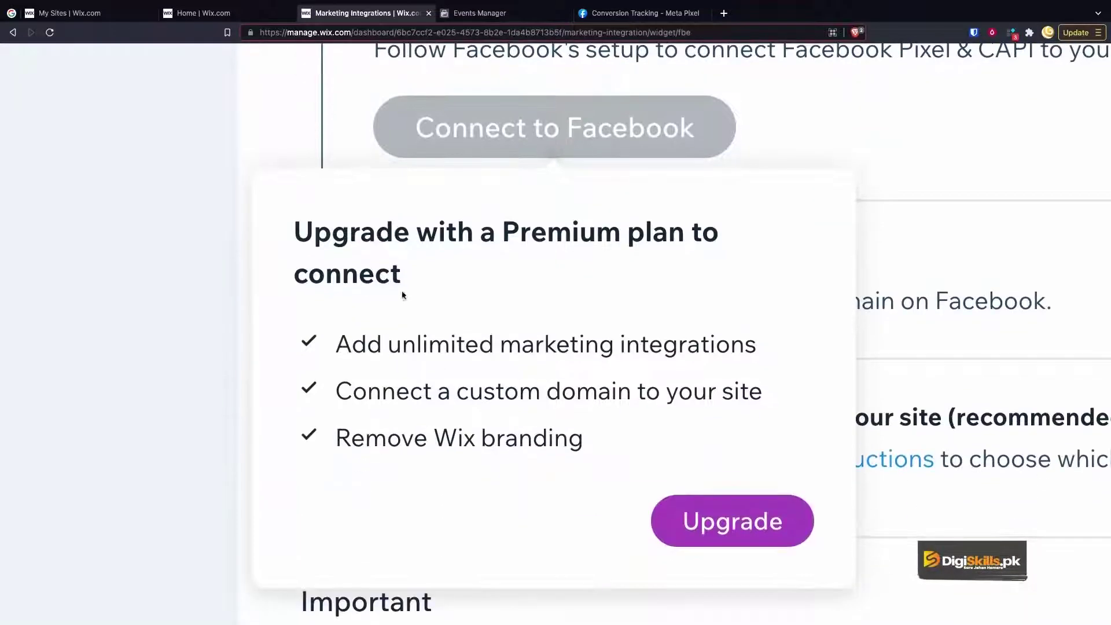
{"action": "left_click_drag", "start_coordinate": [297, 228], "coordinate": [508, 265]}
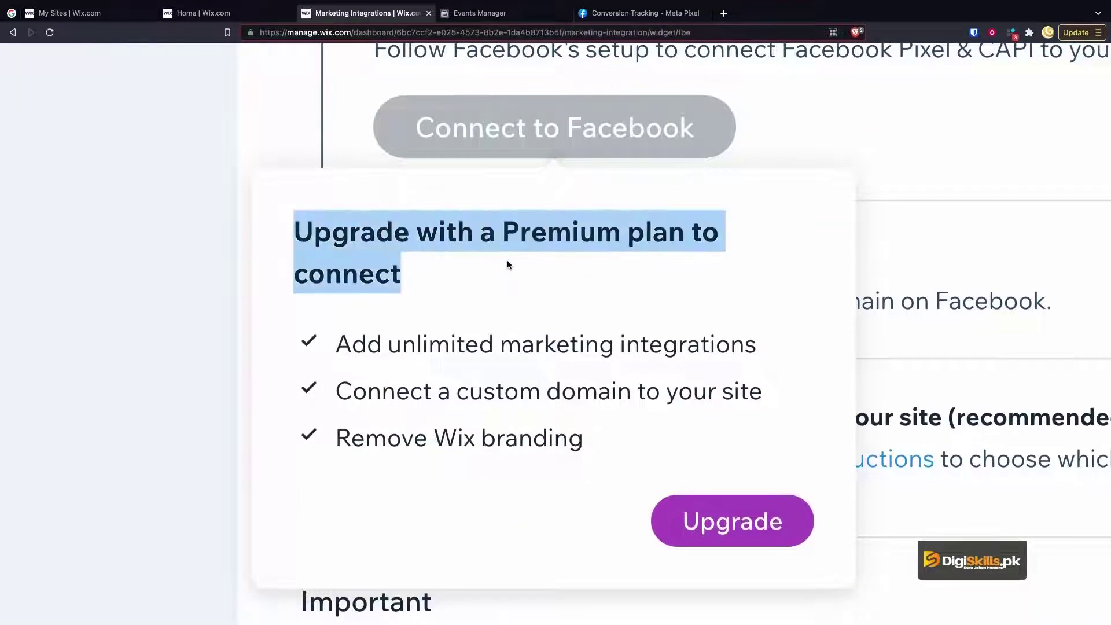
{"action": "left_click", "coordinate": [693, 221]}
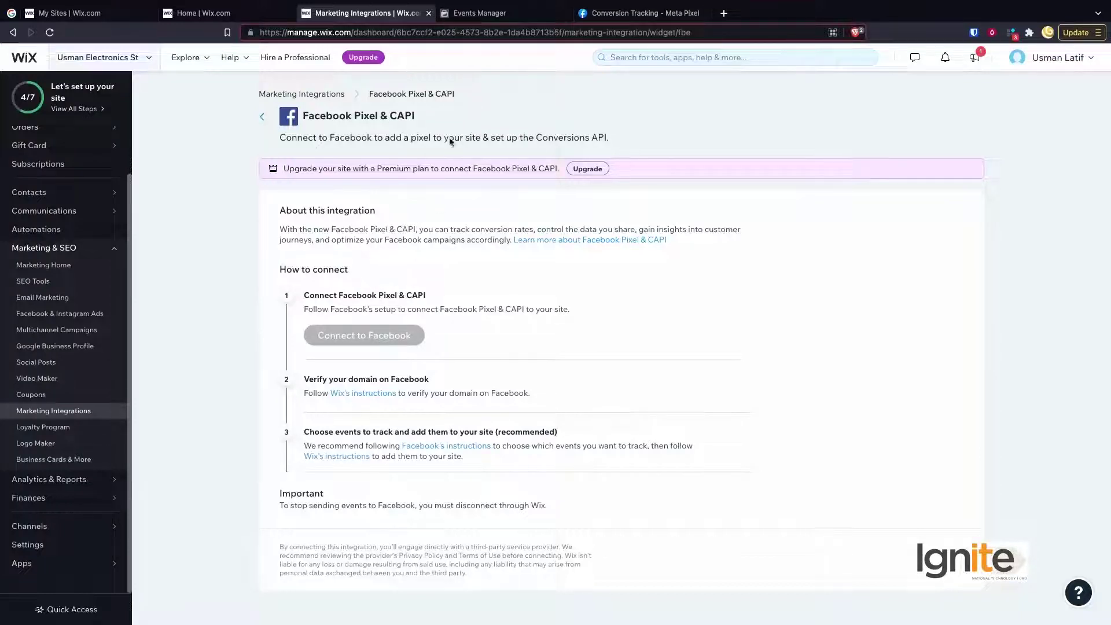
- Switch back to Events Manager and choose WordPress as the partner for the pixel connection
{"action": "left_click", "coordinate": [501, 17]}
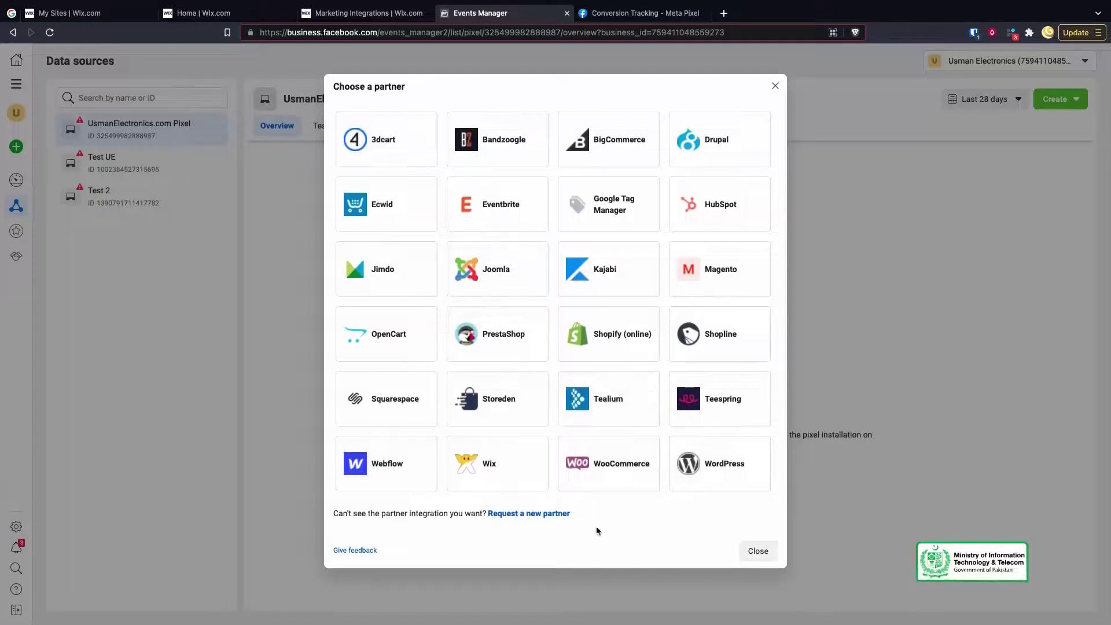
{"action": "scroll", "coordinate": [666, 460], "scroll_direction": "up", "scroll_amount": 5}
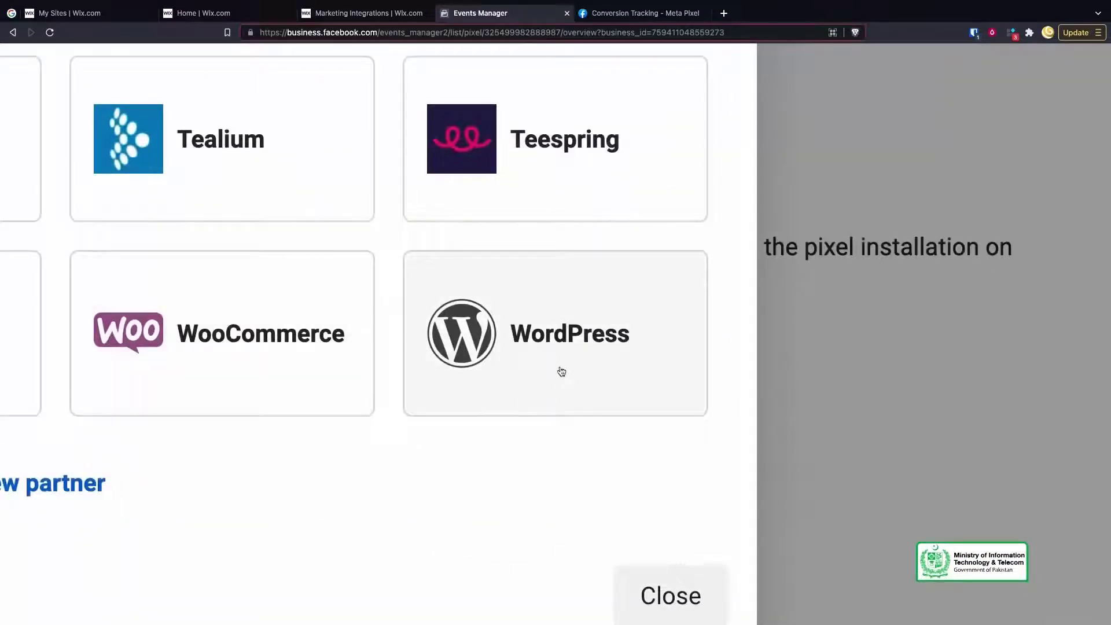
{"action": "scroll", "coordinate": [562, 371], "scroll_direction": "down", "scroll_amount": 5}
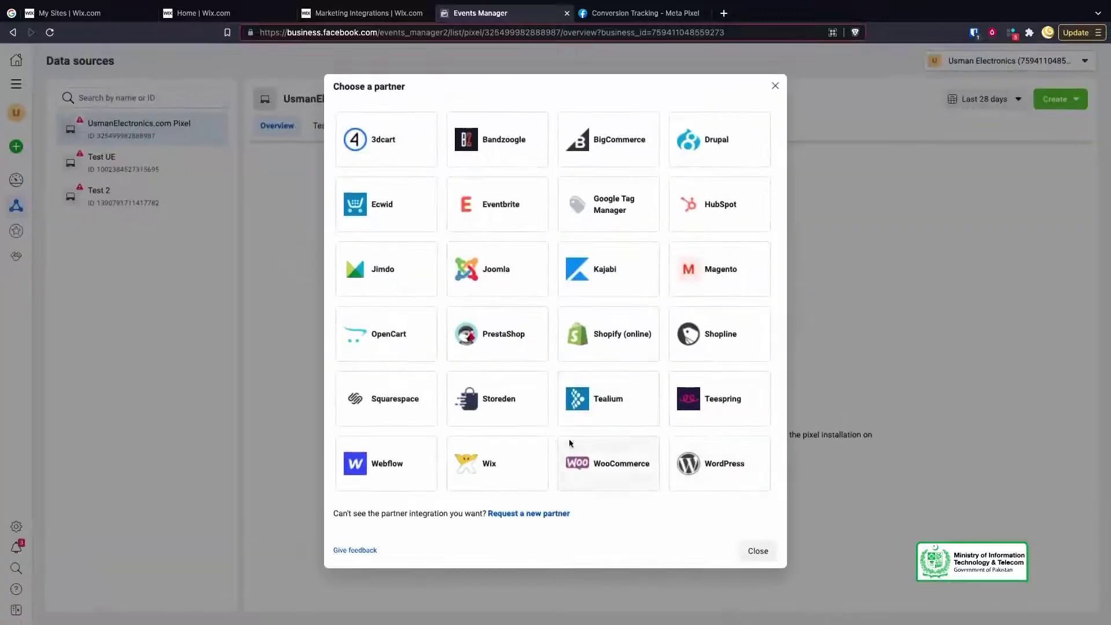
{"action": "left_click", "coordinate": [730, 466]}
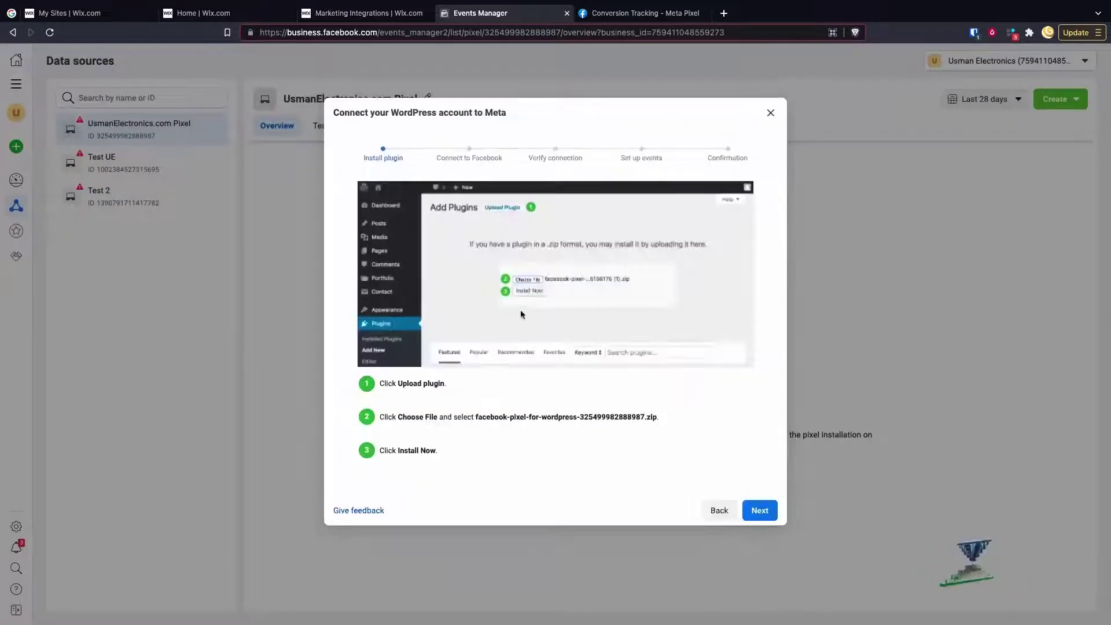
- Examine the WordPress connection stages and the instructions for uploading and installing the pixel plugin zip file
{"action": "scroll", "coordinate": [512, 309], "scroll_direction": "up", "scroll_amount": 5}
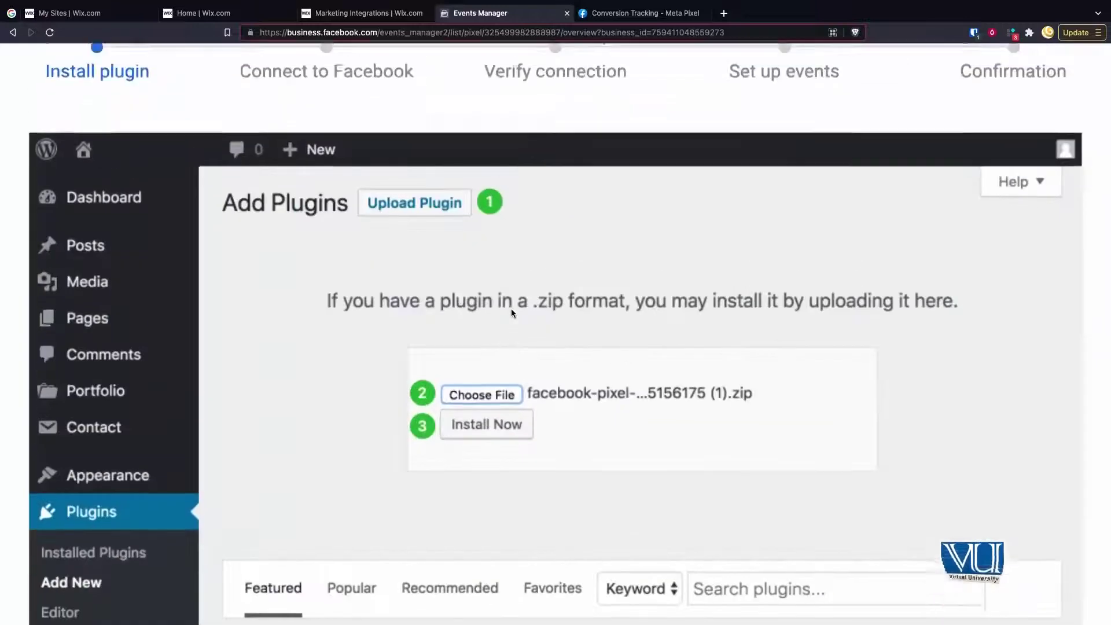
{"action": "scroll", "coordinate": [512, 309], "scroll_direction": "up", "scroll_amount": 1}
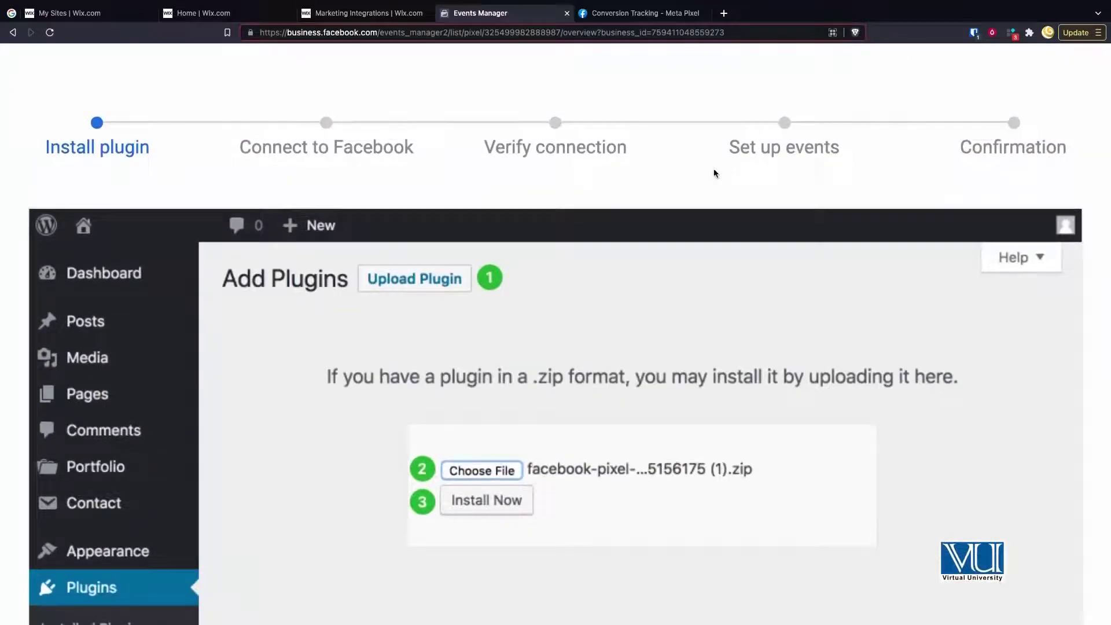
{"action": "scroll", "coordinate": [589, 242], "scroll_direction": "down", "scroll_amount": 5}
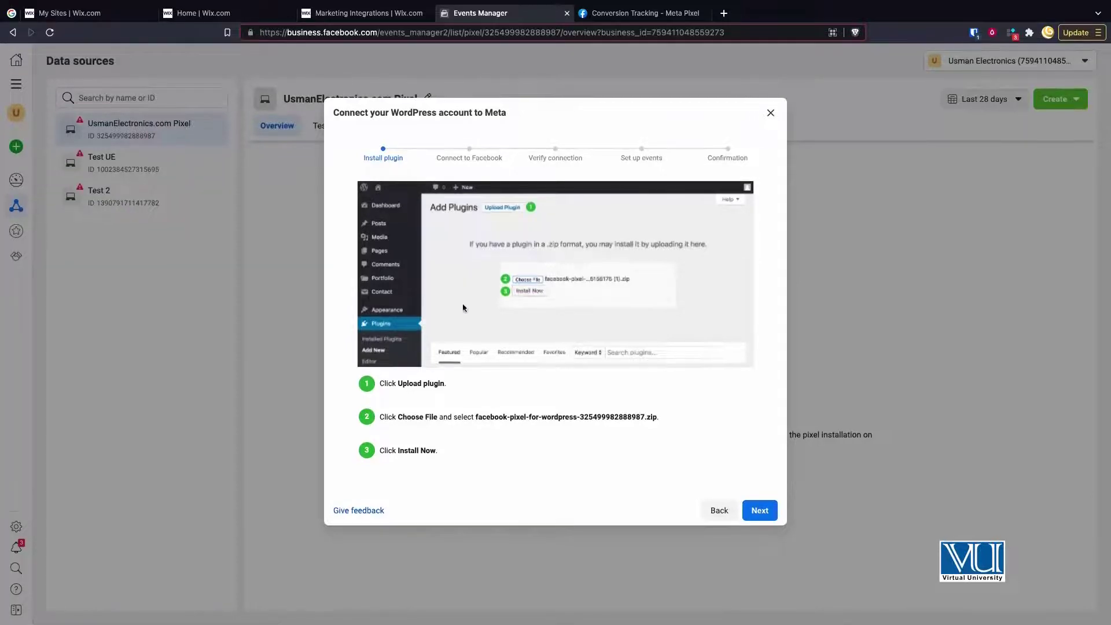
{"action": "scroll", "coordinate": [452, 311], "scroll_direction": "up", "scroll_amount": 5}
{"action": "scroll", "coordinate": [456, 412], "scroll_direction": "down", "scroll_amount": 3}
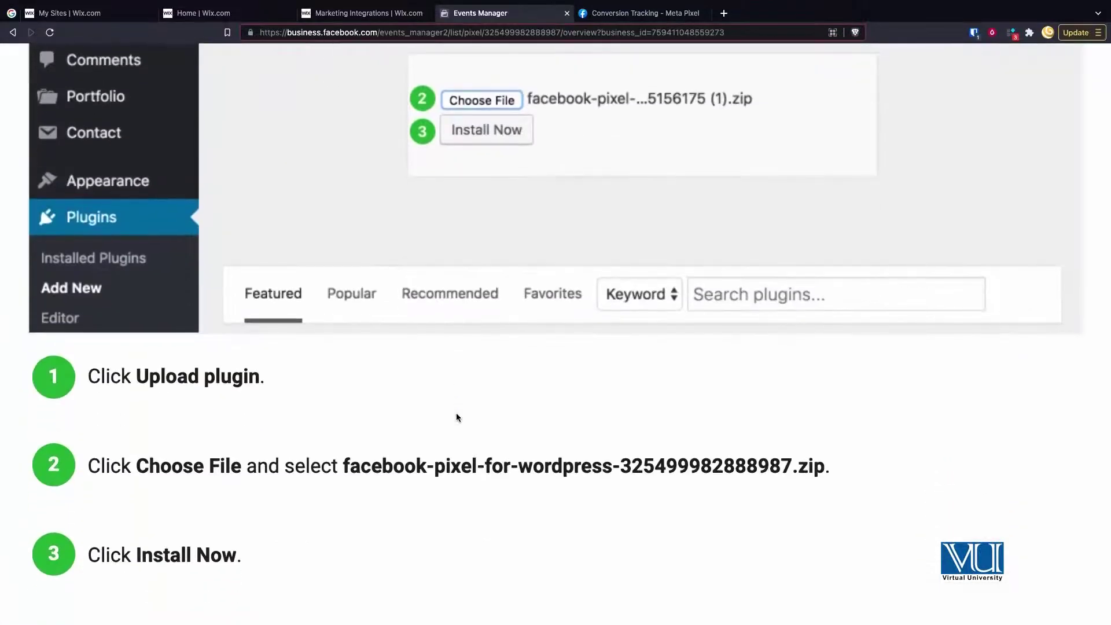
{"action": "scroll", "coordinate": [456, 412], "scroll_direction": "up", "scroll_amount": 1}
{"action": "scroll", "coordinate": [456, 412], "scroll_direction": "down", "scroll_amount": 2}
{"action": "scroll", "coordinate": [456, 412], "scroll_direction": "down", "scroll_amount": 5}
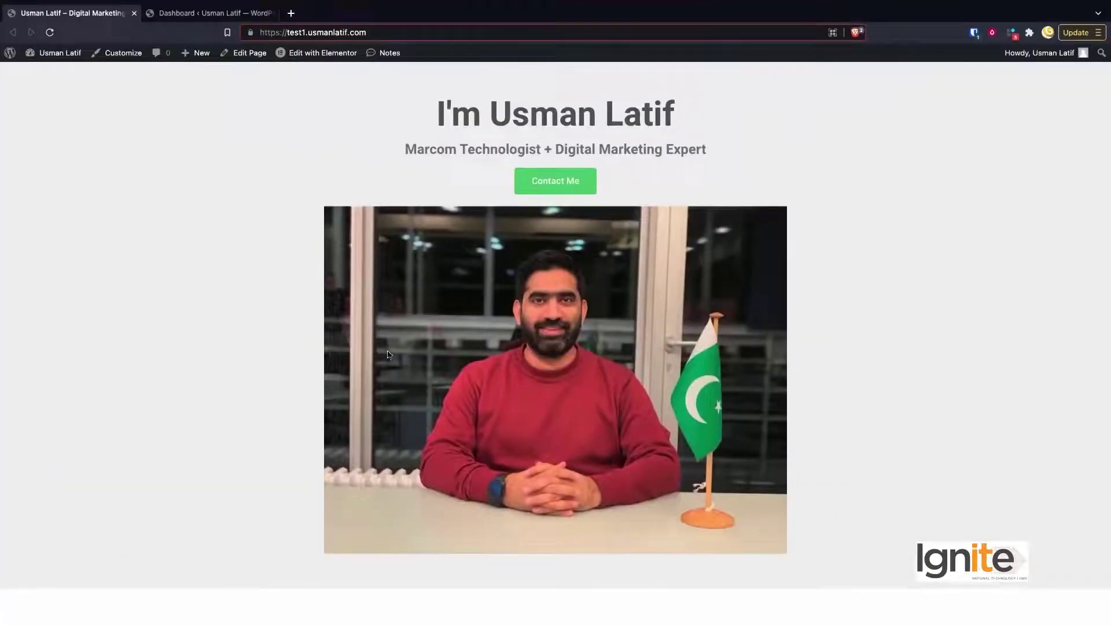
- Look over the WordPress site's home page and switch to its admin dashboard
{"action": "scroll", "coordinate": [390, 356], "scroll_direction": "down", "scroll_amount": 10}
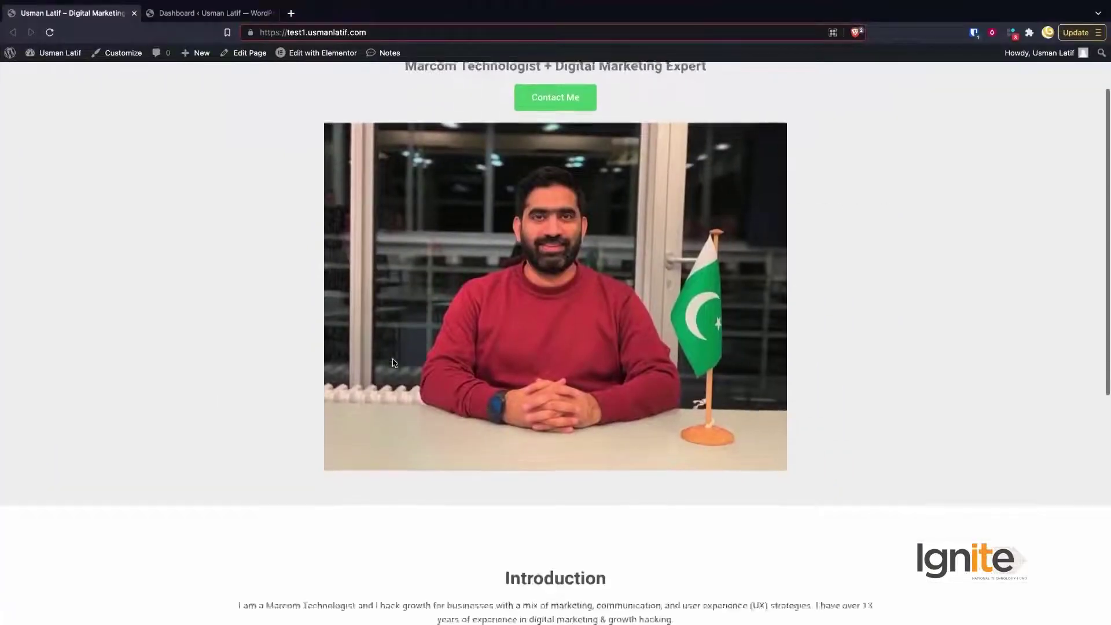
{"action": "scroll", "coordinate": [393, 359], "scroll_direction": "up", "scroll_amount": 10}
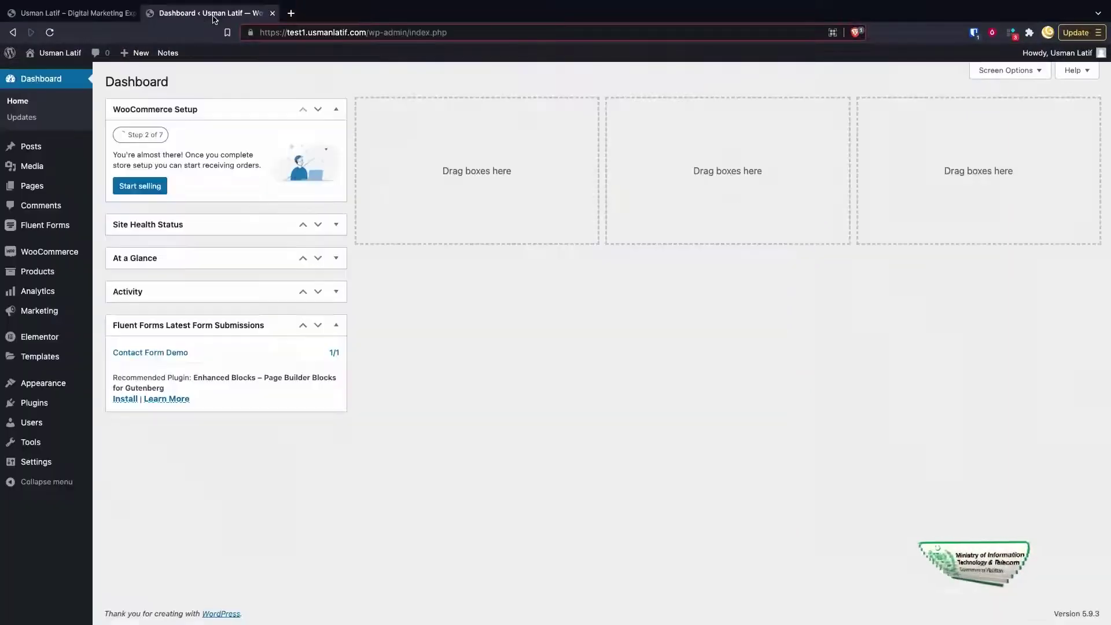
{"action": "left_click", "coordinate": [213, 17]}
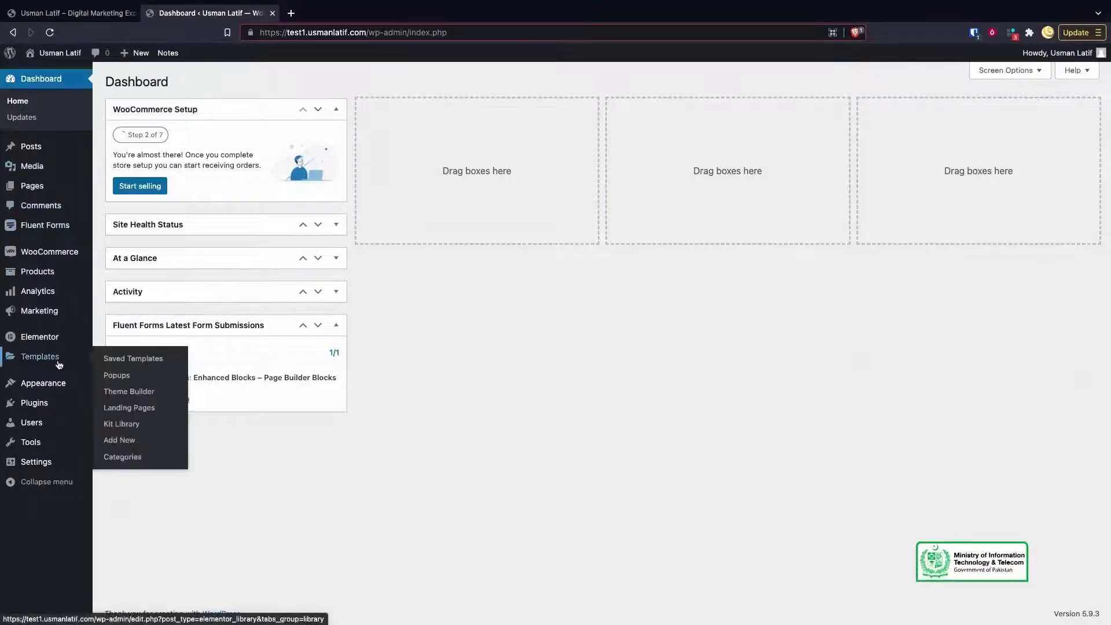
- Open the WordPress page for adding new plugins
{"action": "scroll", "coordinate": [34, 370], "scroll_direction": "up", "scroll_amount": 5}
{"action": "left_click", "coordinate": [147, 415]}
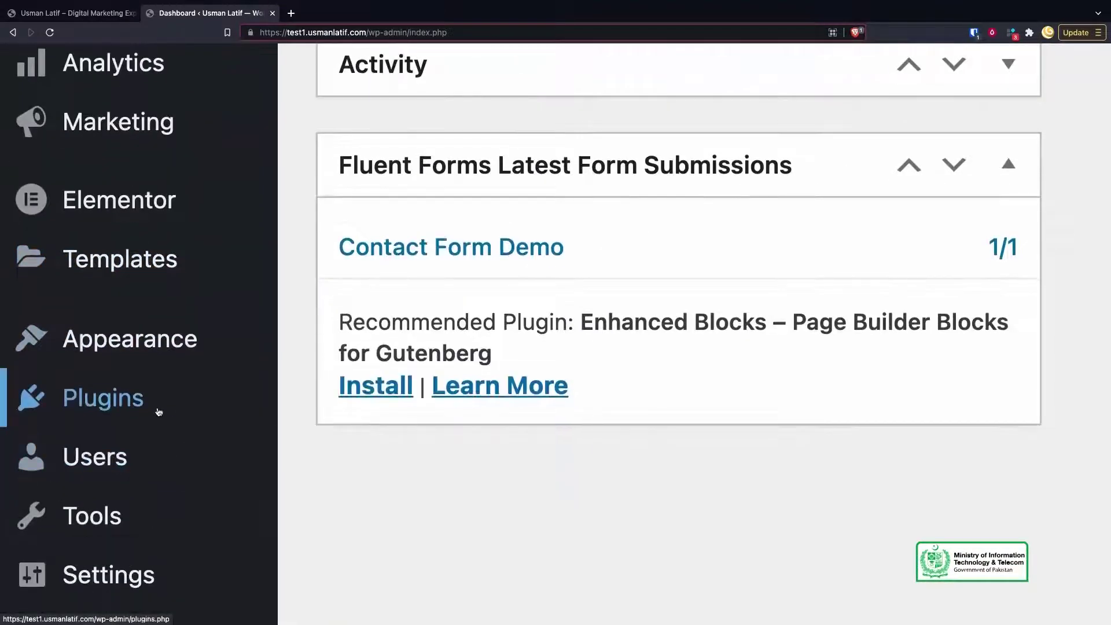
{"action": "mouse_move", "coordinate": [137, 409]}
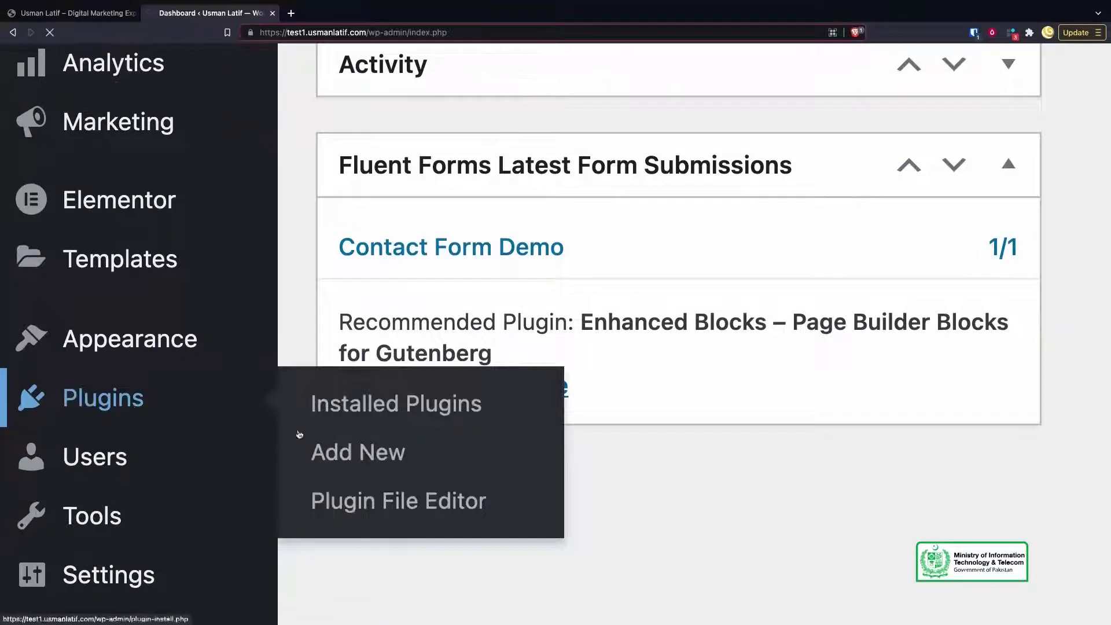
{"action": "left_click", "coordinate": [379, 461]}
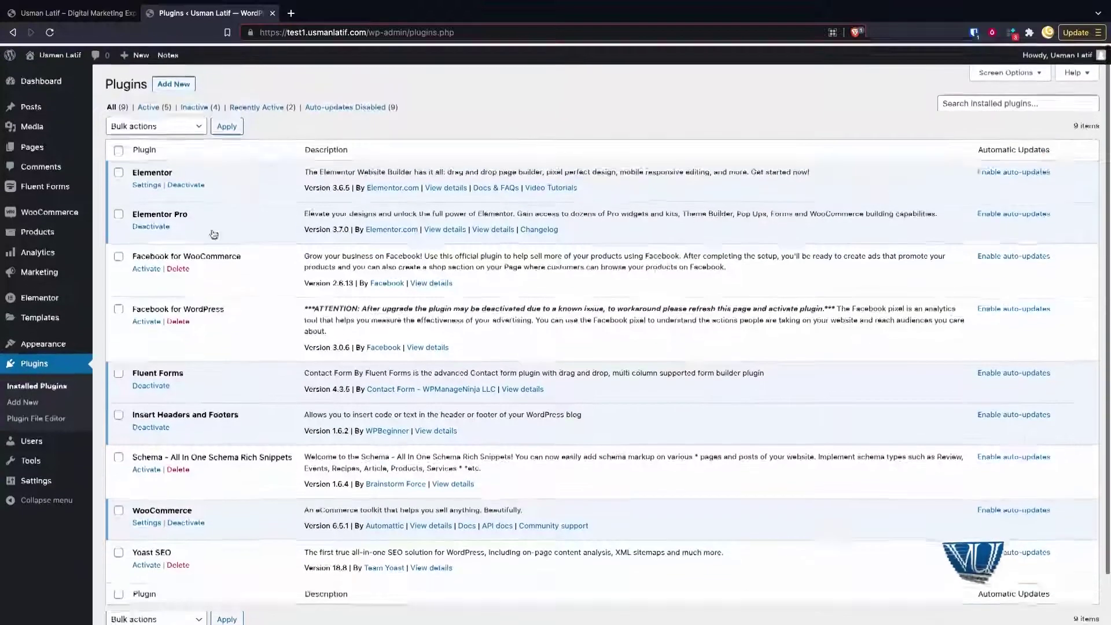
{"action": "left_click", "coordinate": [172, 85]}
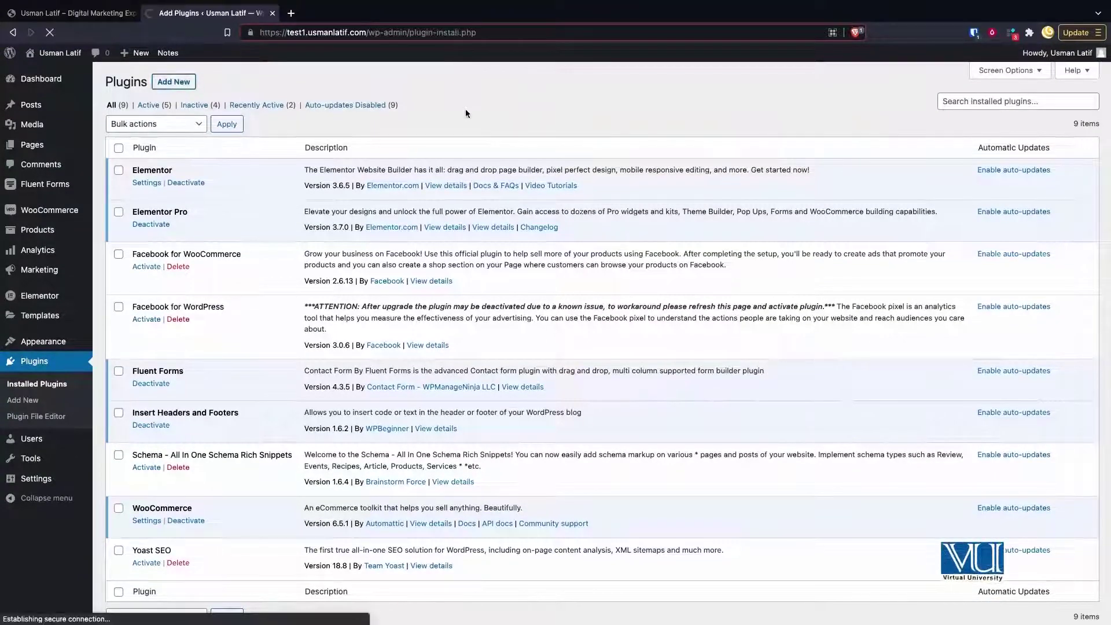
- Search the plugin directory for "facebook pixel"
{"action": "scroll", "coordinate": [553, 477], "scroll_direction": "down", "scroll_amount": 5}
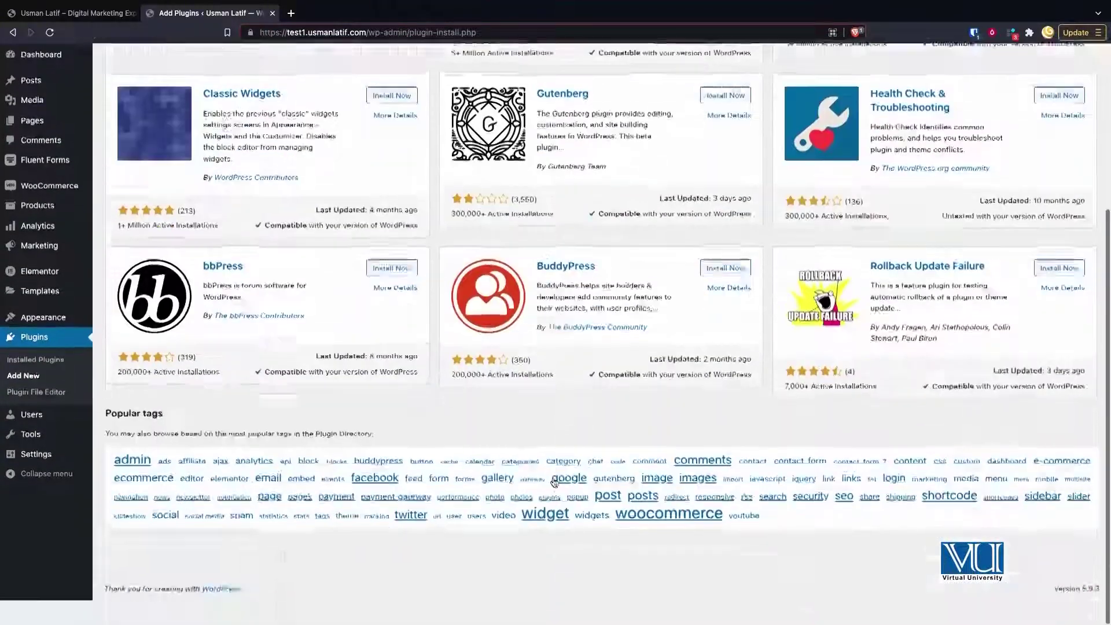
{"action": "scroll", "coordinate": [553, 477], "scroll_direction": "up", "scroll_amount": 5}
{"action": "left_click", "coordinate": [1024, 116]}
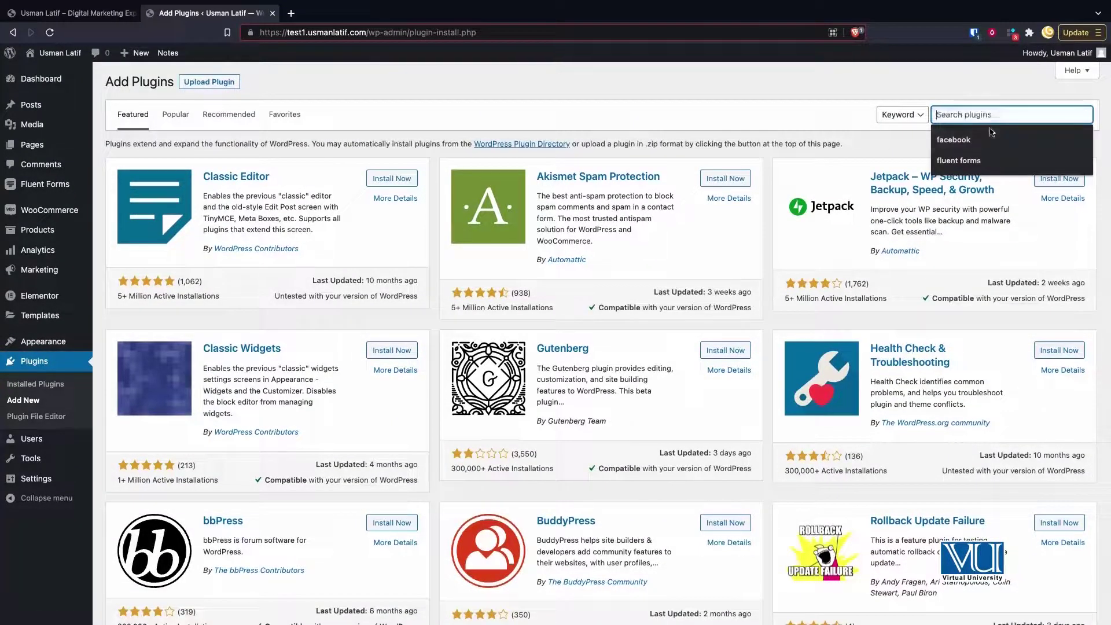
{"action": "type", "text": "faceb"}
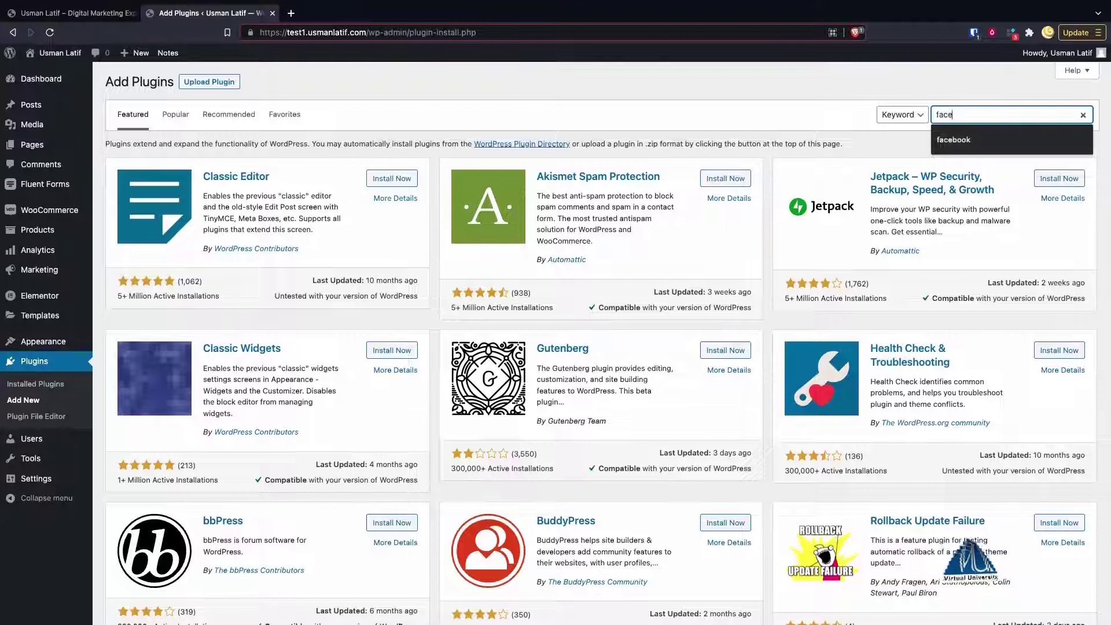
{"action": "type", "text": "ook pixel"}
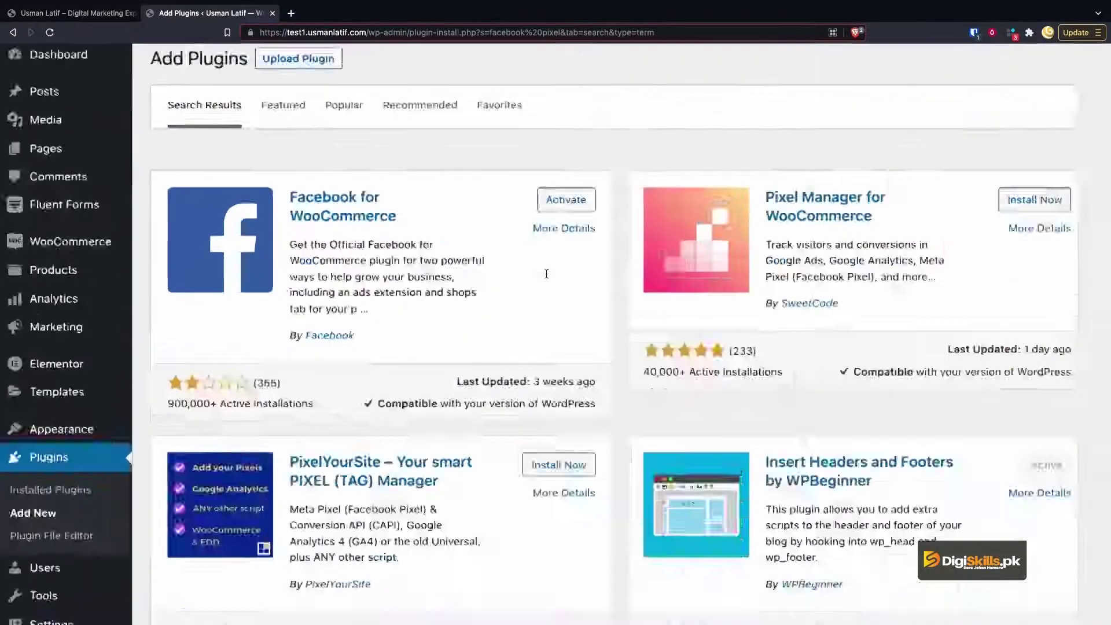
- Compare the plugin search results, checking ratings and installations of Facebook for WooCommerce, Facebook for WordPress and the alternatives
{"action": "scroll", "coordinate": [259, 235], "scroll_direction": "up", "scroll_amount": 5}
{"action": "scroll", "coordinate": [377, 302], "scroll_direction": "down", "scroll_amount": 2}
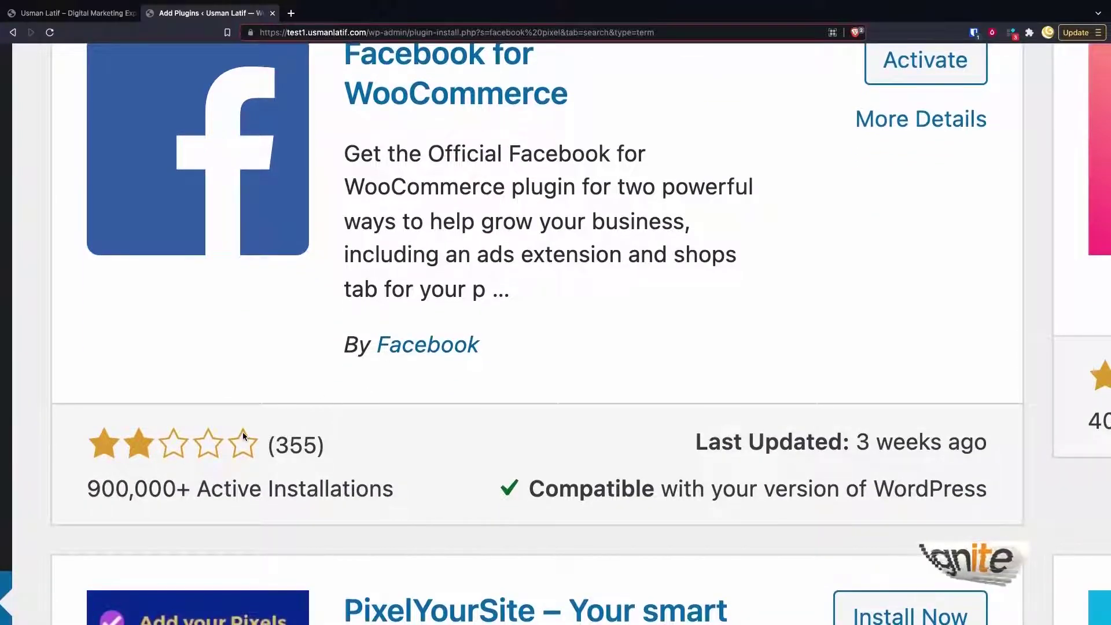
{"action": "scroll", "coordinate": [242, 435], "scroll_direction": "down", "scroll_amount": 5}
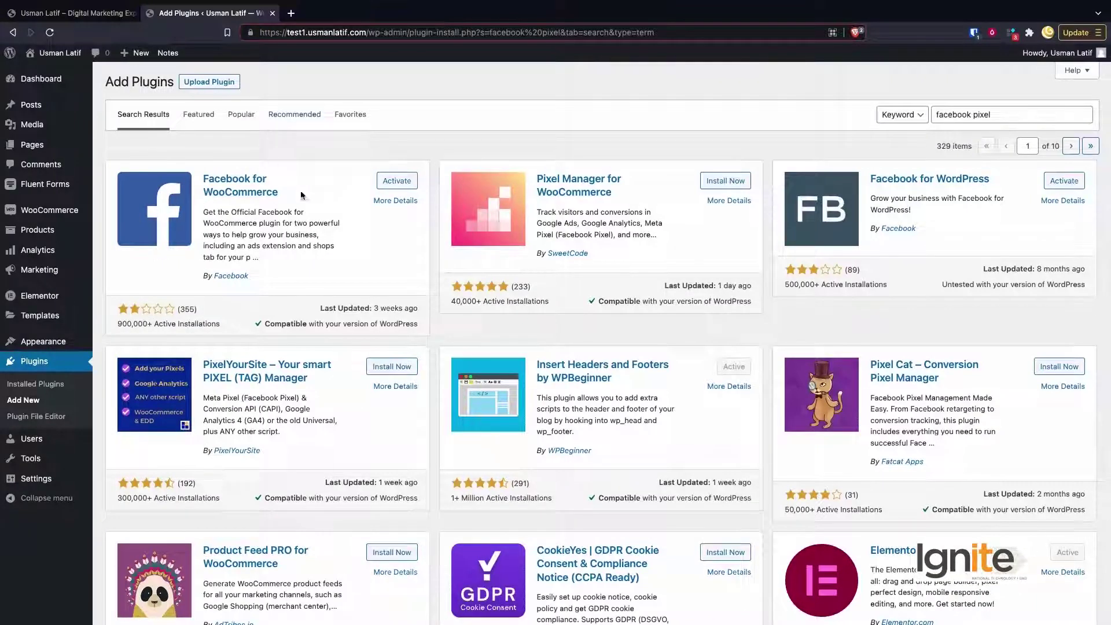
{"action": "scroll", "coordinate": [406, 327], "scroll_direction": "down", "scroll_amount": 1}
{"action": "scroll", "coordinate": [405, 327], "scroll_direction": "up", "scroll_amount": 1}
{"action": "scroll", "coordinate": [626, 589], "scroll_direction": "down", "scroll_amount": 10}
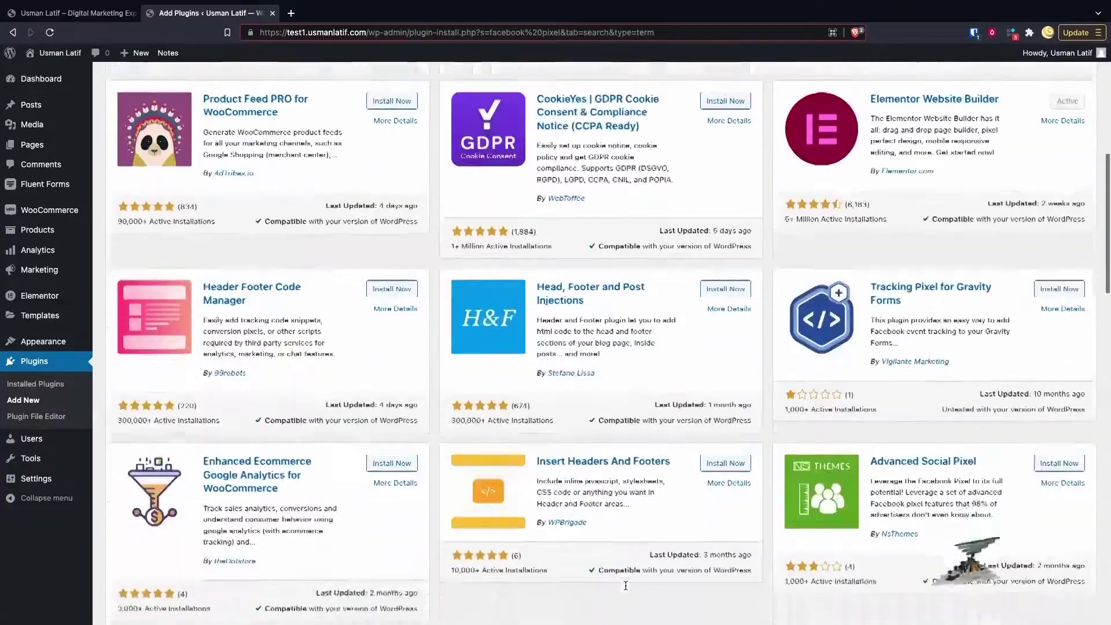
{"action": "scroll", "coordinate": [626, 589], "scroll_direction": "up", "scroll_amount": 10}
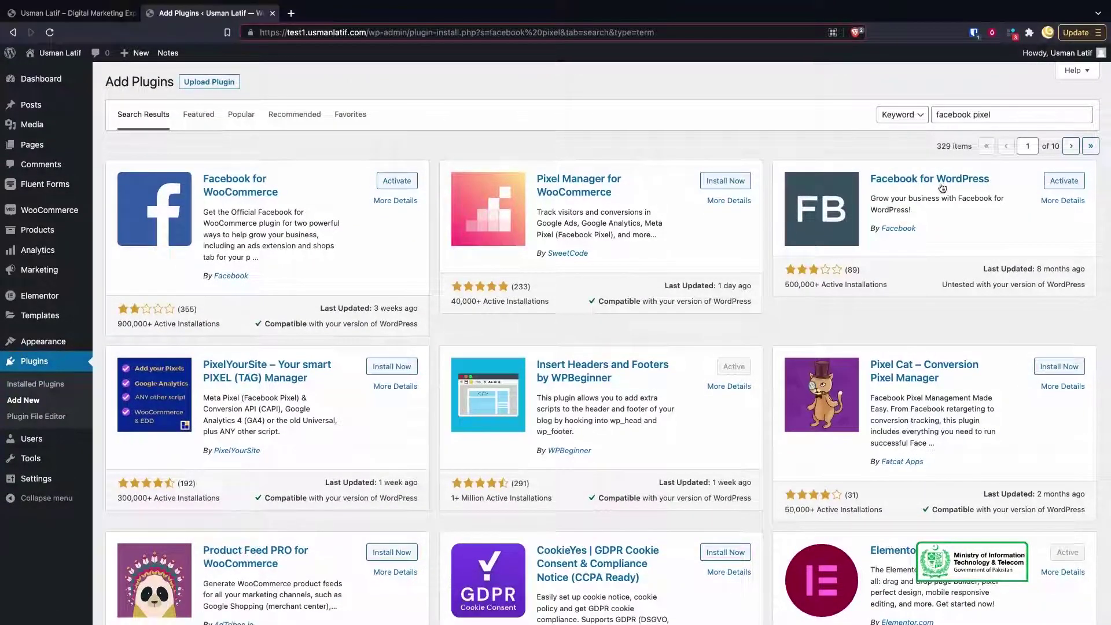
- Return to the Events Manager instructions and highlight the line naming the WordPress pixel zip file
{"action": "key", "text": "ctrl+Left"}
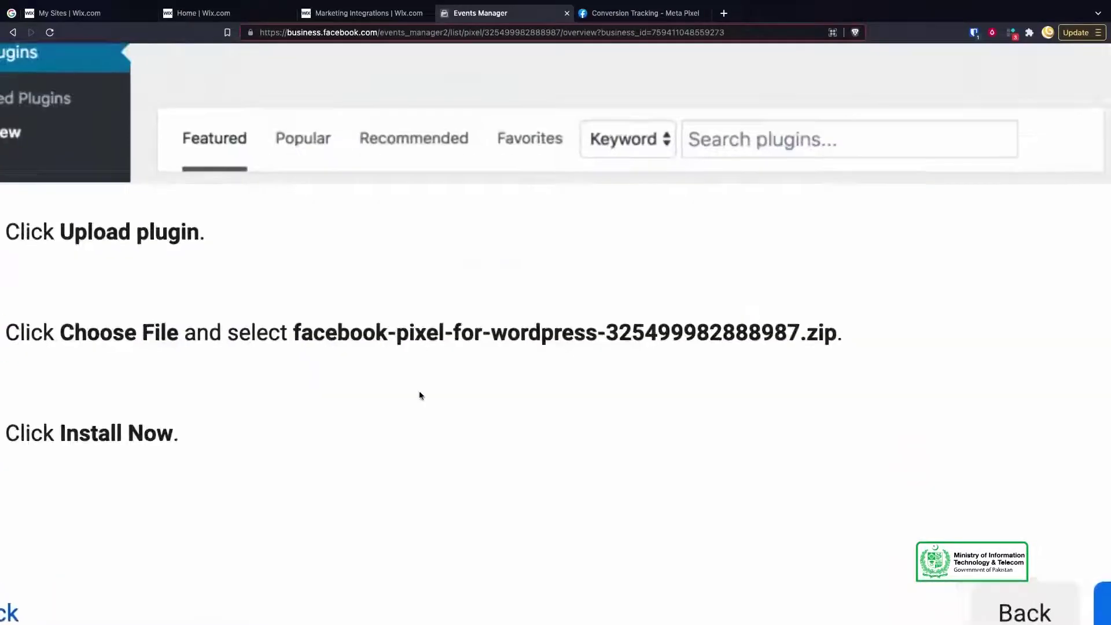
{"action": "left_click_drag", "start_coordinate": [398, 335], "coordinate": [629, 343]}
{"action": "triple_click", "coordinate": [683, 333]}
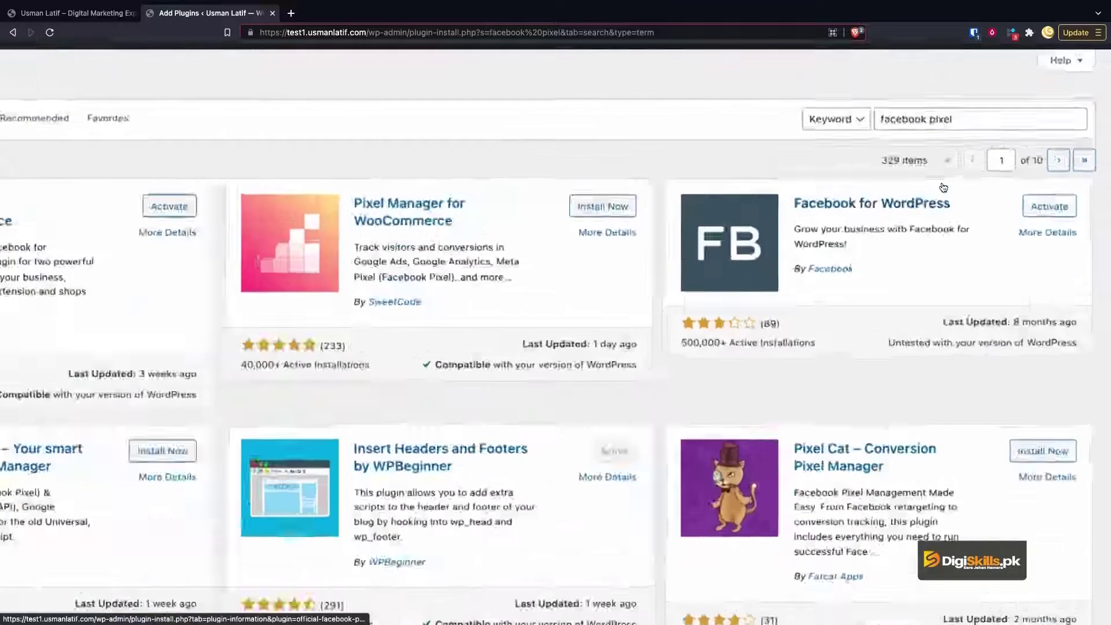
- Switch to the WordPress plugin search results and activate the Facebook for WordPress plugin
{"action": "scroll", "coordinate": [833, 330], "scroll_direction": "left", "scroll_amount": 5}
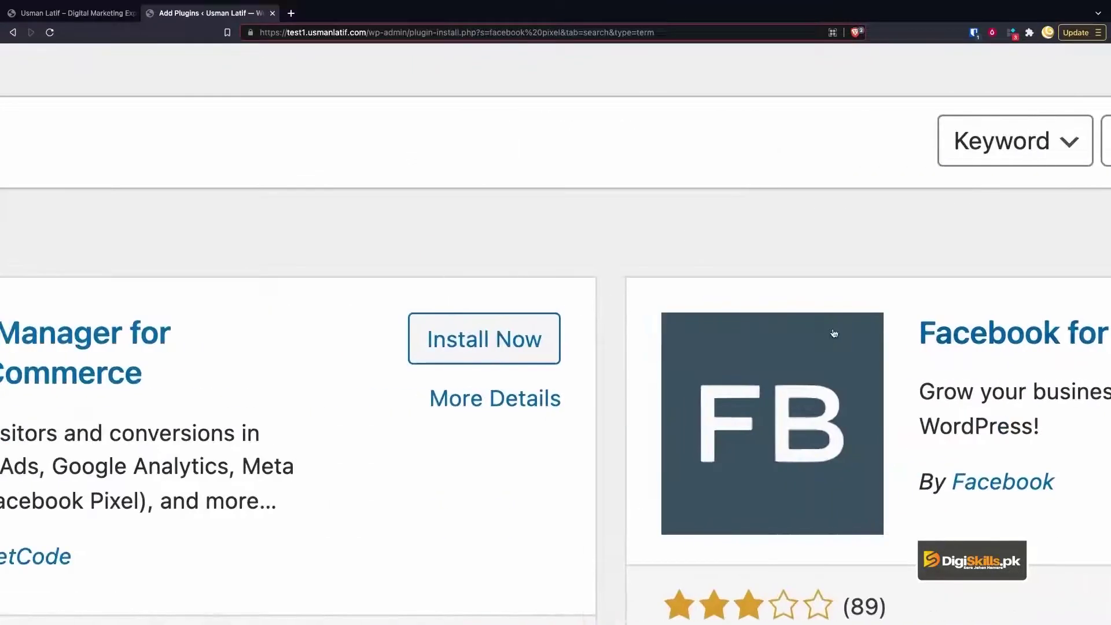
{"action": "scroll", "coordinate": [793, 352], "scroll_direction": "right", "scroll_amount": 5}
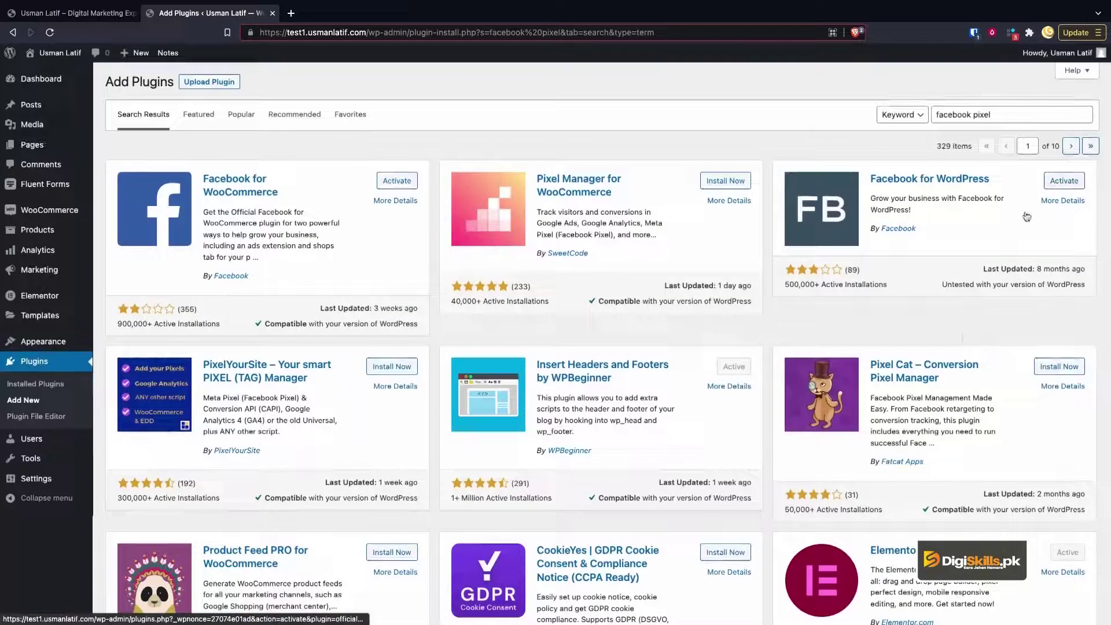
{"action": "left_click", "coordinate": [958, 357]}
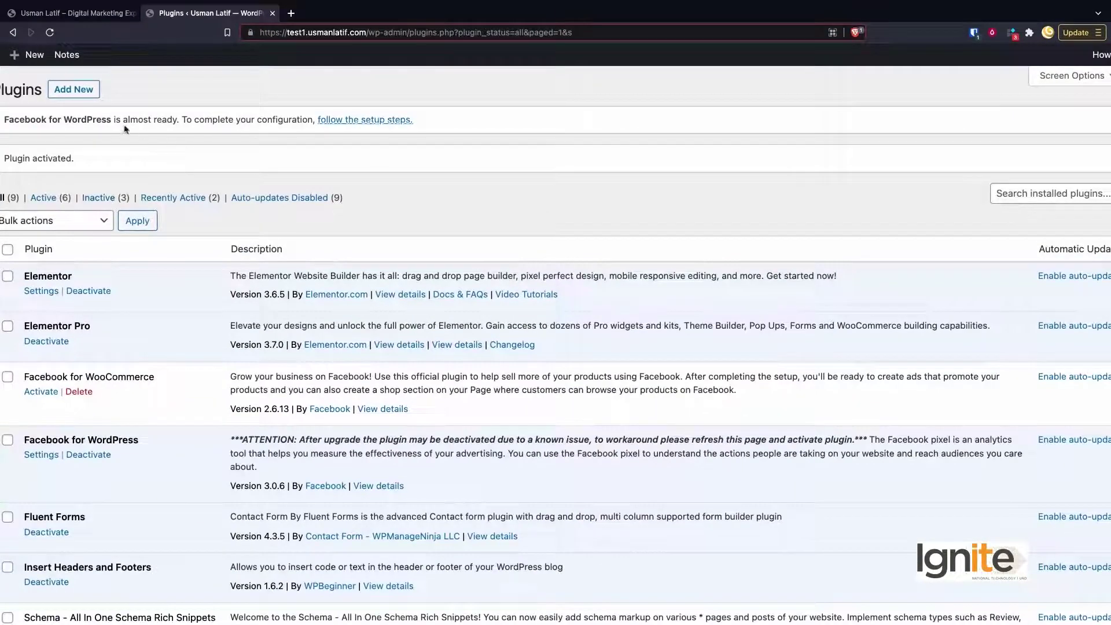
- Open the Facebook plugin's settings page in WordPress and decline Elementor's data-sharing request
{"action": "scroll", "coordinate": [113, 126], "scroll_direction": "left", "scroll_amount": 3}
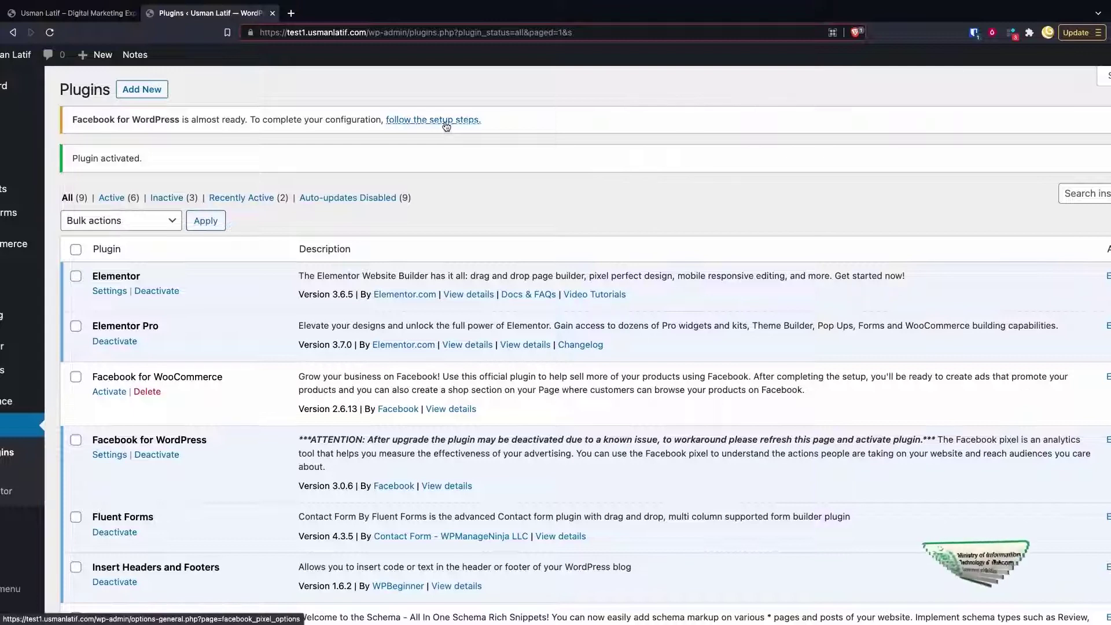
{"action": "key", "text": "ctrl+minus"}
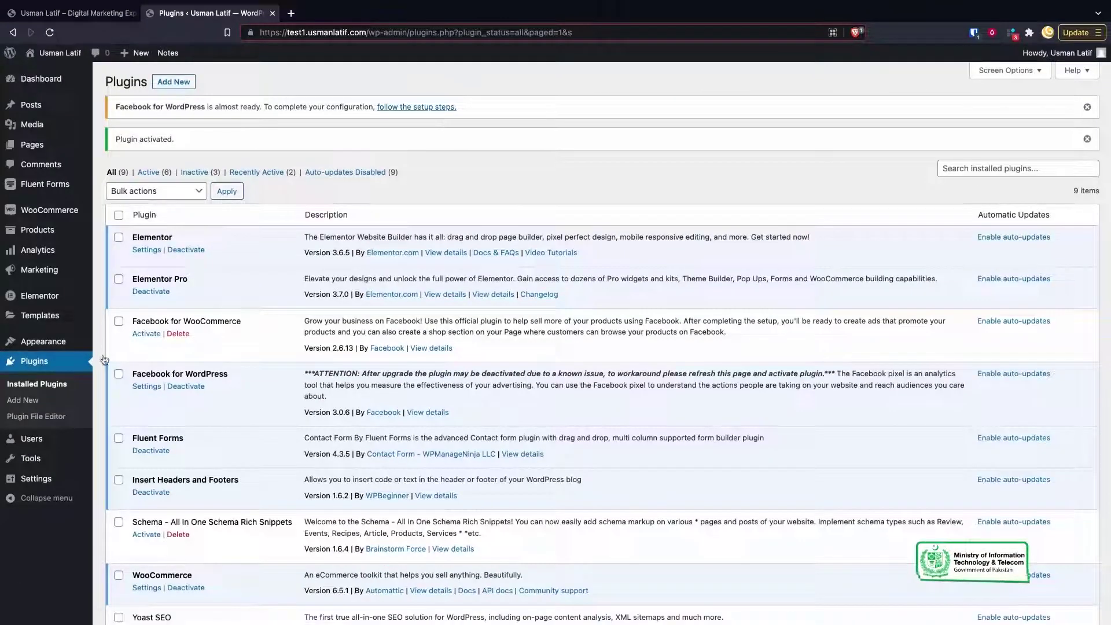
{"action": "mouse_move", "coordinate": [38, 480]}
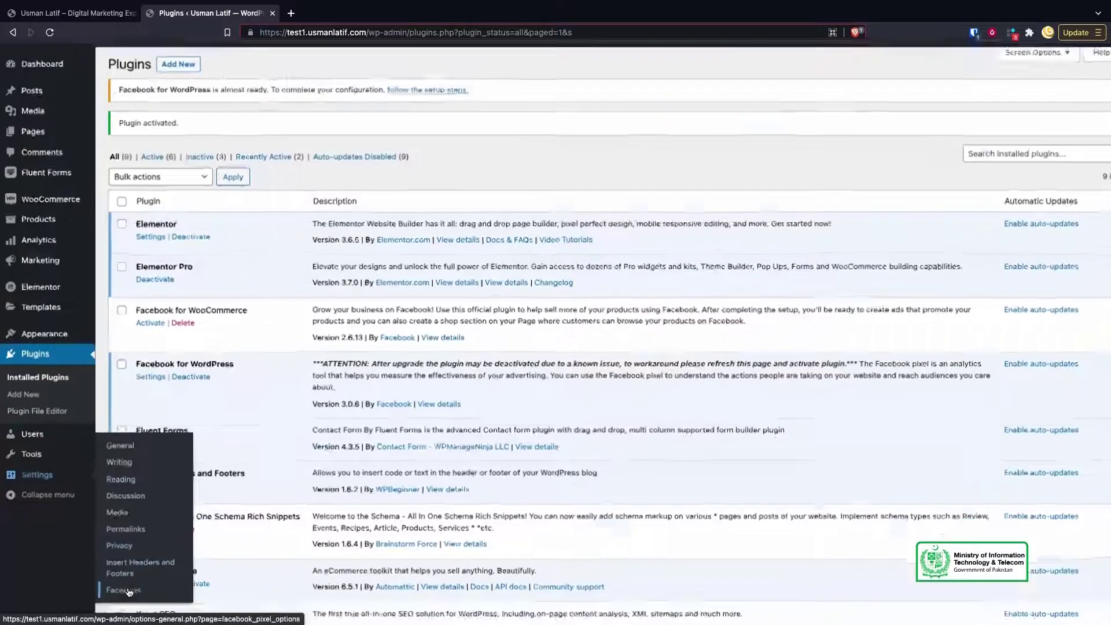
{"action": "key", "text": "ctrl+plus"}
{"action": "key", "text": "ctrl+plus"}
{"action": "key", "text": "ctrl+plus"}
{"action": "mouse_move", "coordinate": [104, 206]}
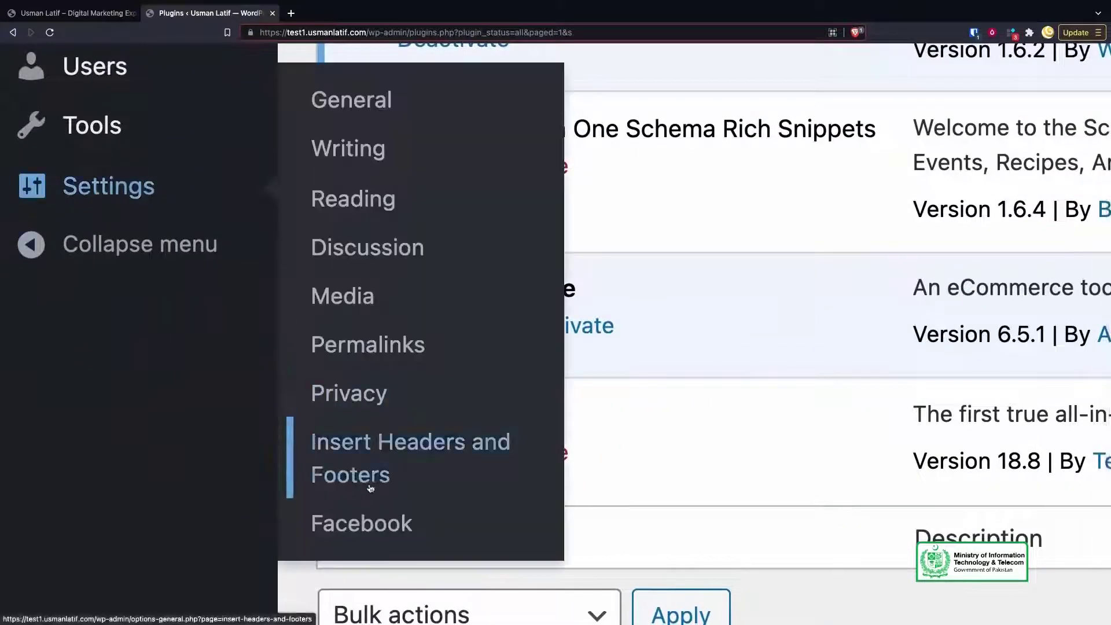
{"action": "left_click", "coordinate": [364, 521]}
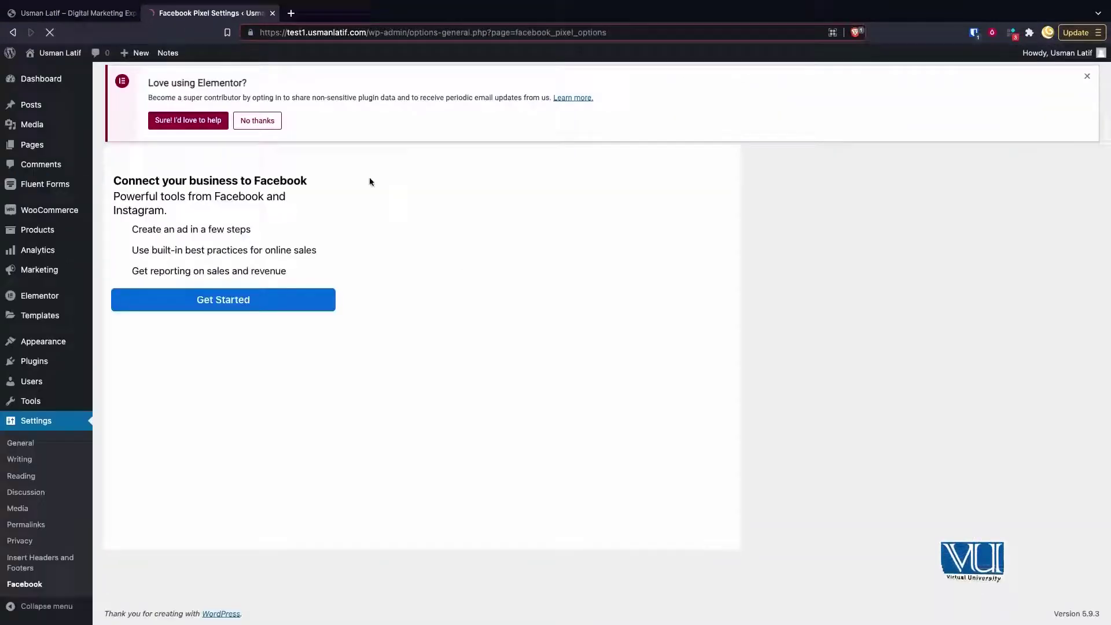
{"action": "left_click", "coordinate": [265, 119]}
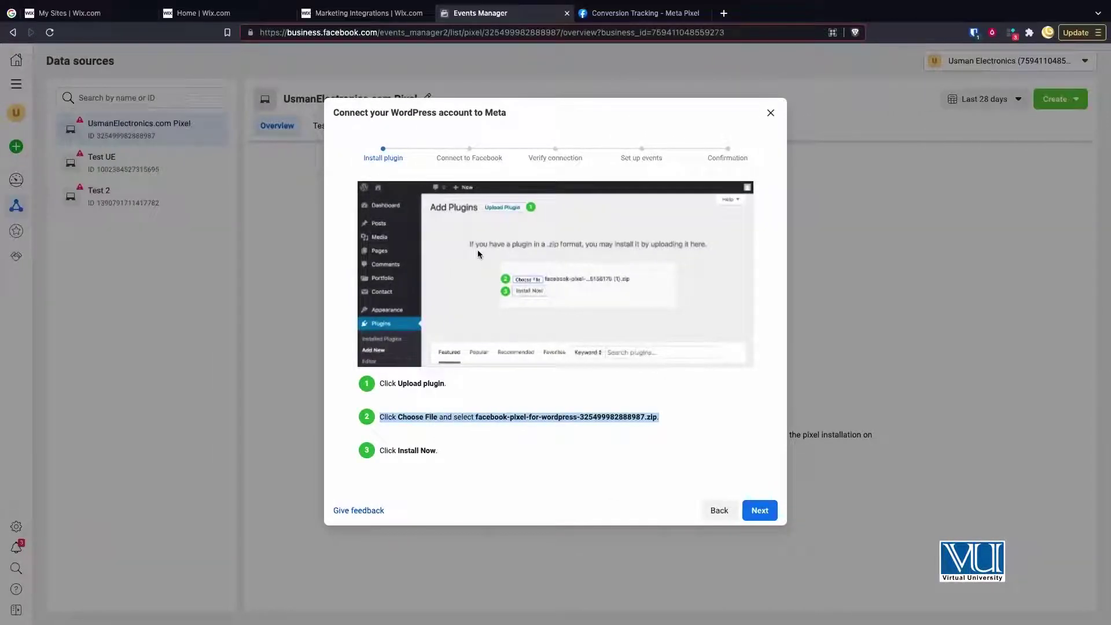
- Advance the WordPress setup guide in Events Manager past Connect to Facebook to the Verify connection stage
{"action": "left_click", "coordinate": [753, 515]}
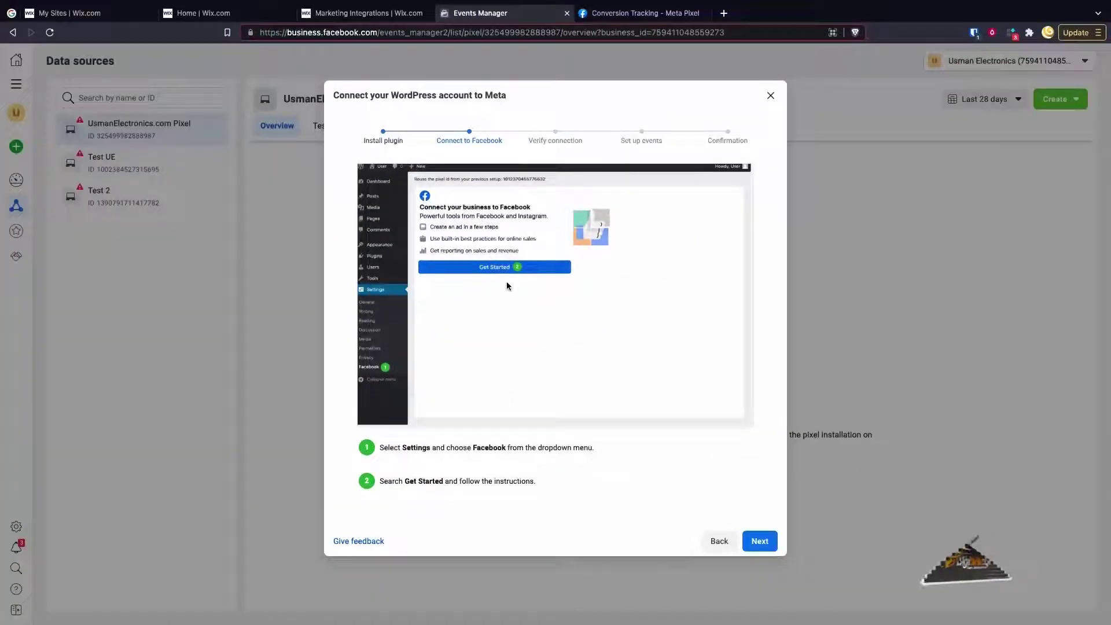
{"action": "left_click", "coordinate": [759, 543]}
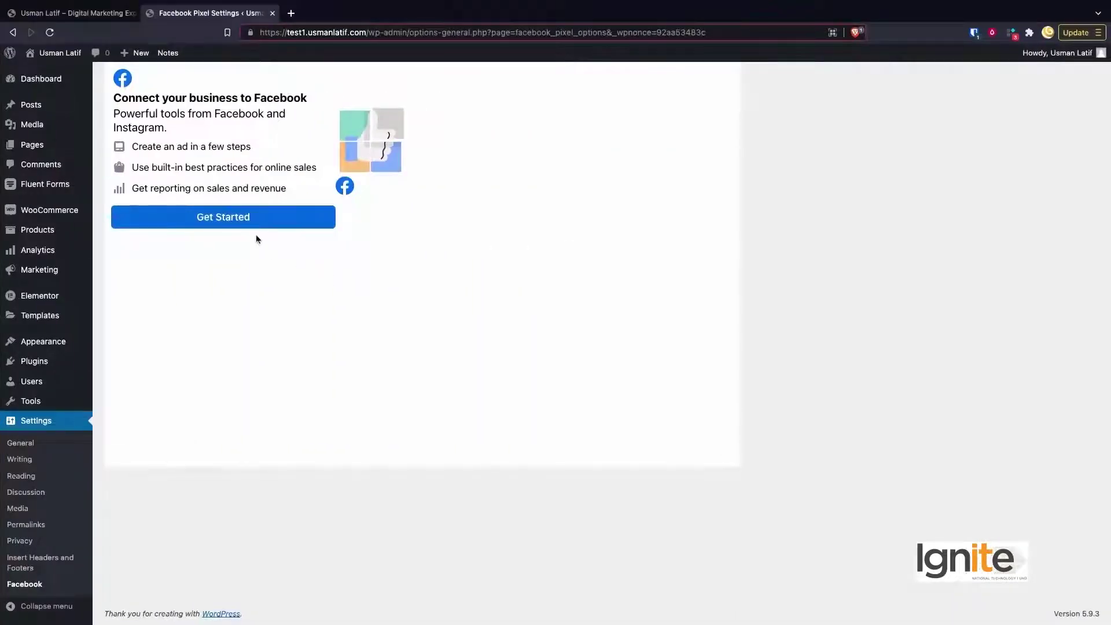
- Start the WordPress plugin's Facebook connection, continue with the signed-in account and accept connecting the WordPress App
{"action": "left_click", "coordinate": [250, 223]}
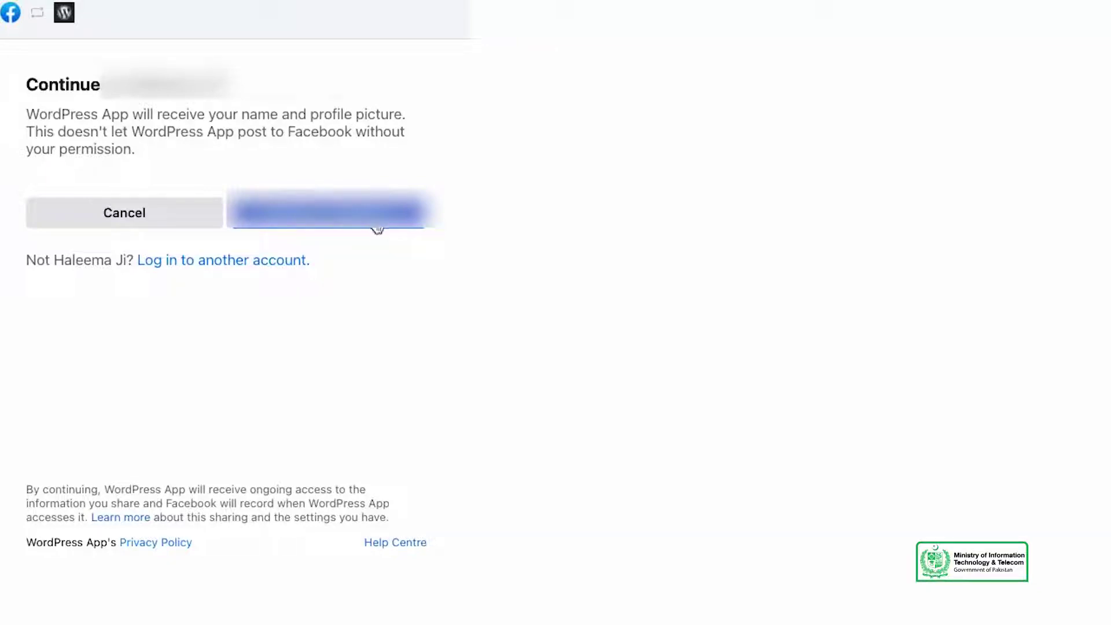
{"action": "left_click", "coordinate": [348, 226]}
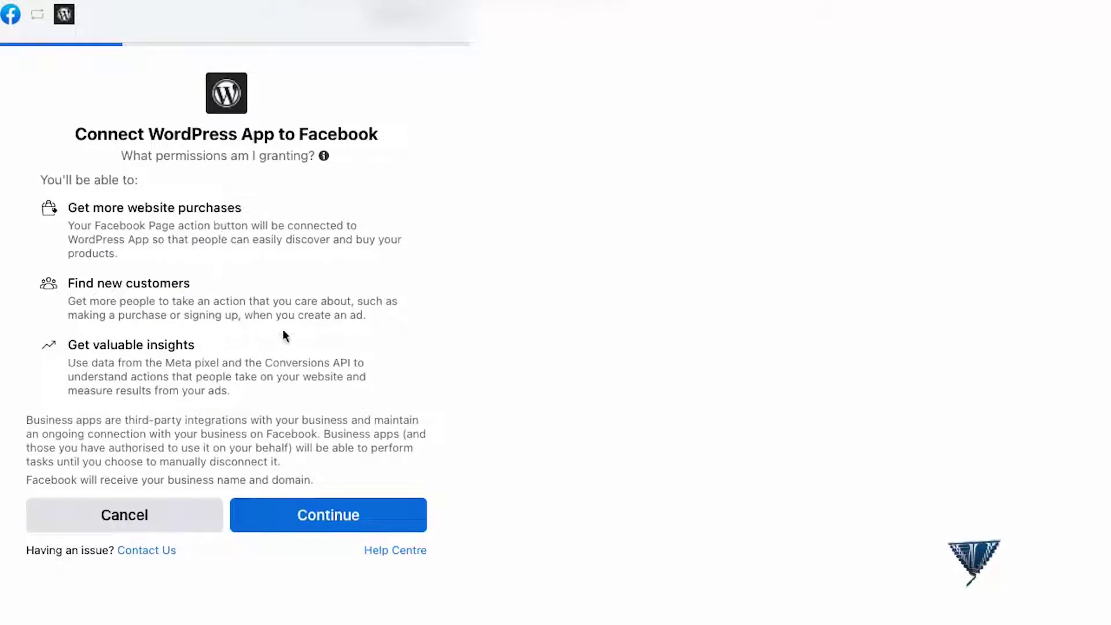
{"action": "left_click", "coordinate": [323, 531]}
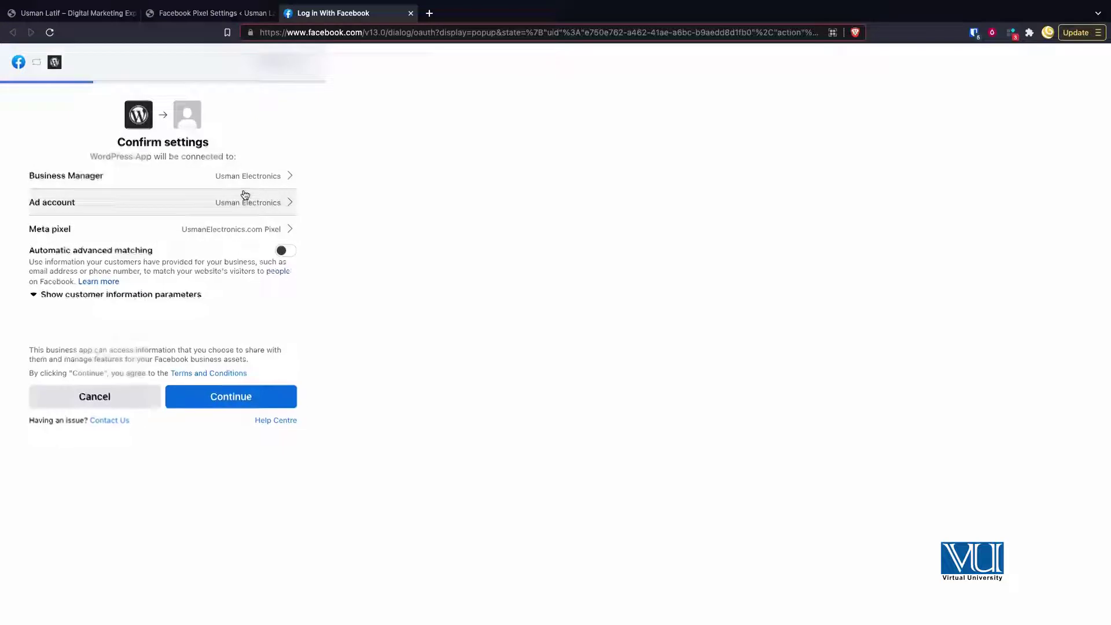
- Examine the Business Manager, ad account and Meta pixel selected for the connection, and expand the customer information parameters
{"action": "scroll", "coordinate": [241, 196], "scroll_direction": "up", "scroll_amount": 5}
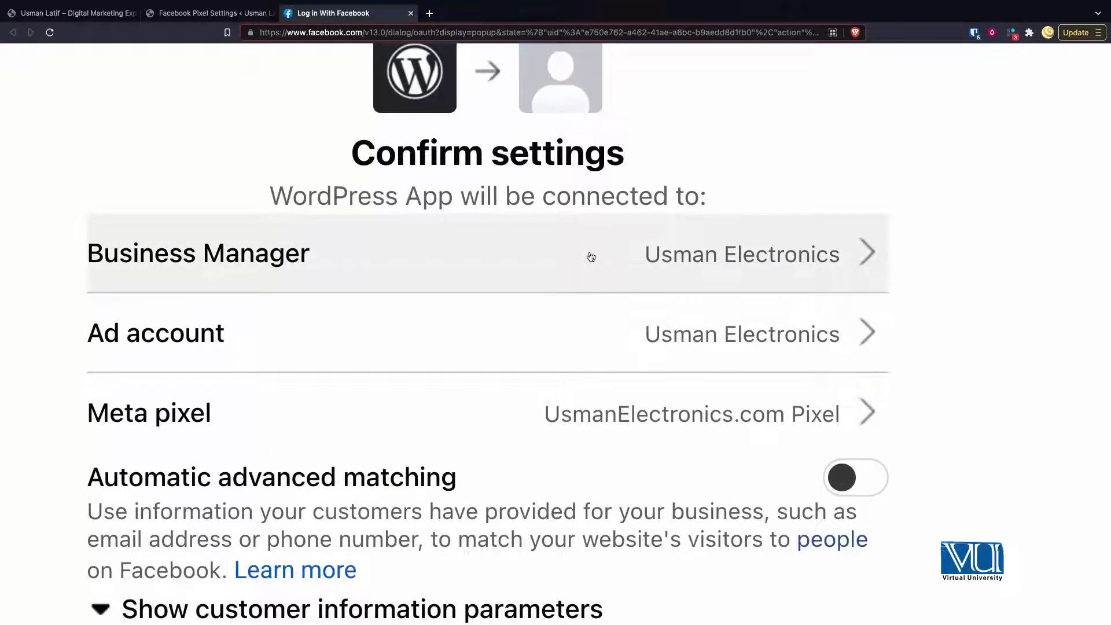
{"action": "scroll", "coordinate": [591, 256], "scroll_direction": "down", "scroll_amount": 1}
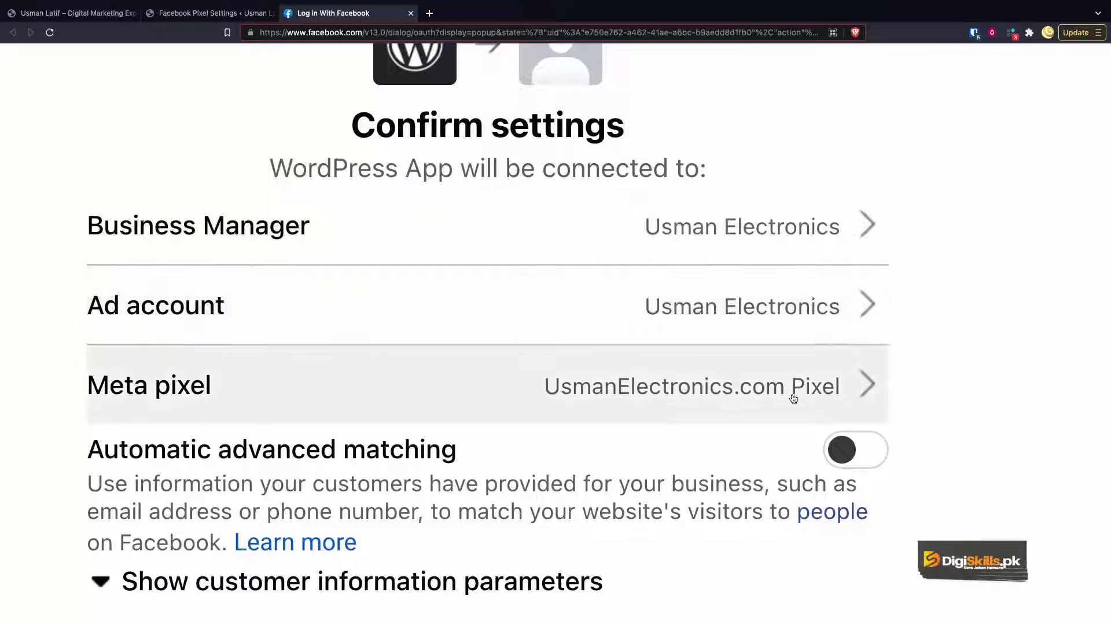
{"action": "scroll", "coordinate": [643, 424], "scroll_direction": "down", "scroll_amount": 2}
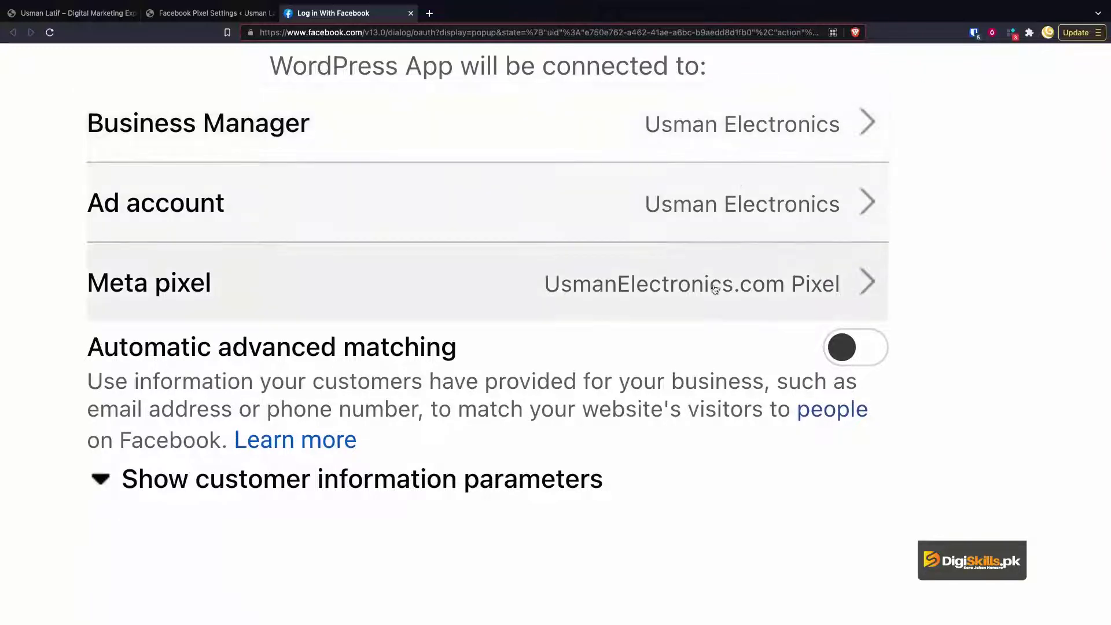
{"action": "key", "text": "ctrl+minus"}
{"action": "key", "text": "ctrl+0"}
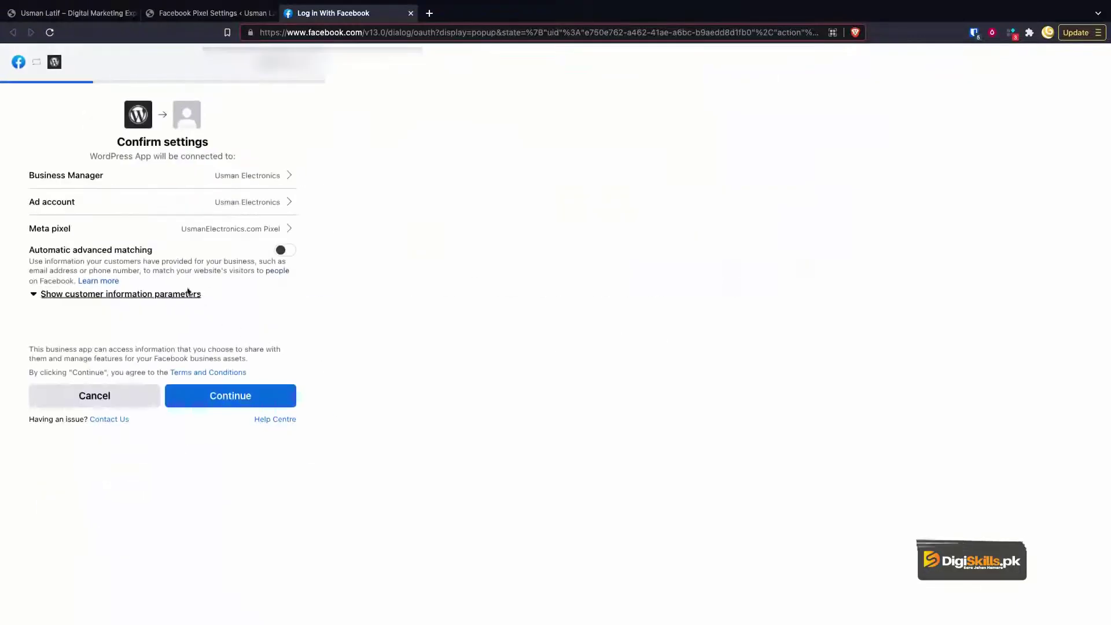
{"action": "left_click", "coordinate": [106, 294]}
{"action": "scroll", "coordinate": [194, 301], "scroll_direction": "down", "scroll_amount": 3}
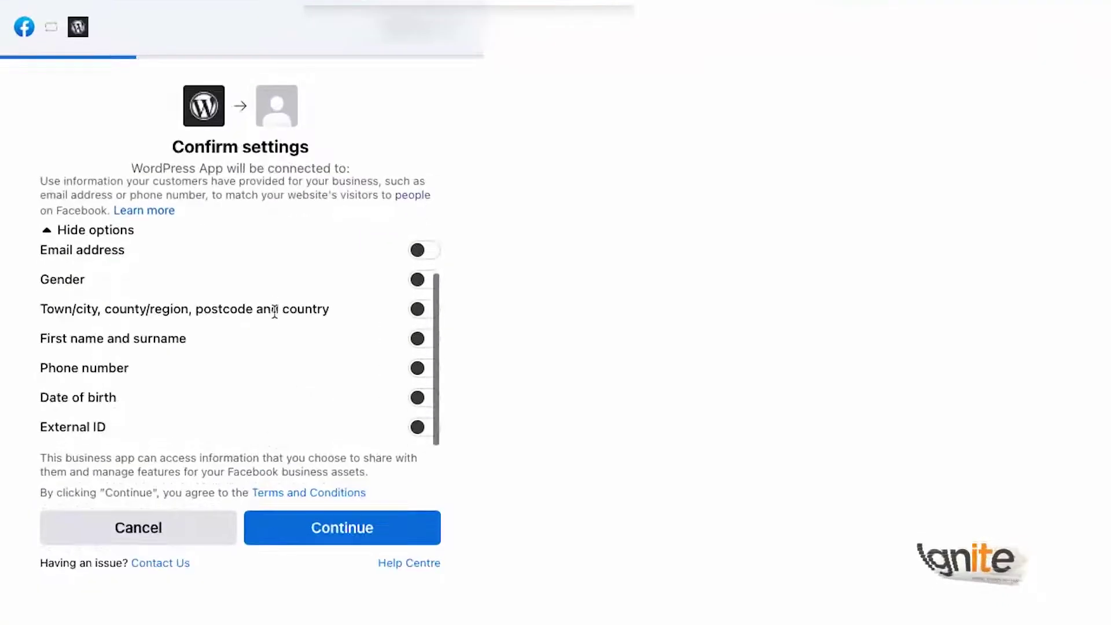
{"action": "scroll", "coordinate": [275, 312], "scroll_direction": "up", "scroll_amount": 3}
{"action": "scroll", "coordinate": [275, 311], "scroll_direction": "down", "scroll_amount": 3}
{"action": "scroll", "coordinate": [275, 311], "scroll_direction": "up", "scroll_amount": 3}
{"action": "scroll", "coordinate": [123, 384], "scroll_direction": "down", "scroll_amount": 3}
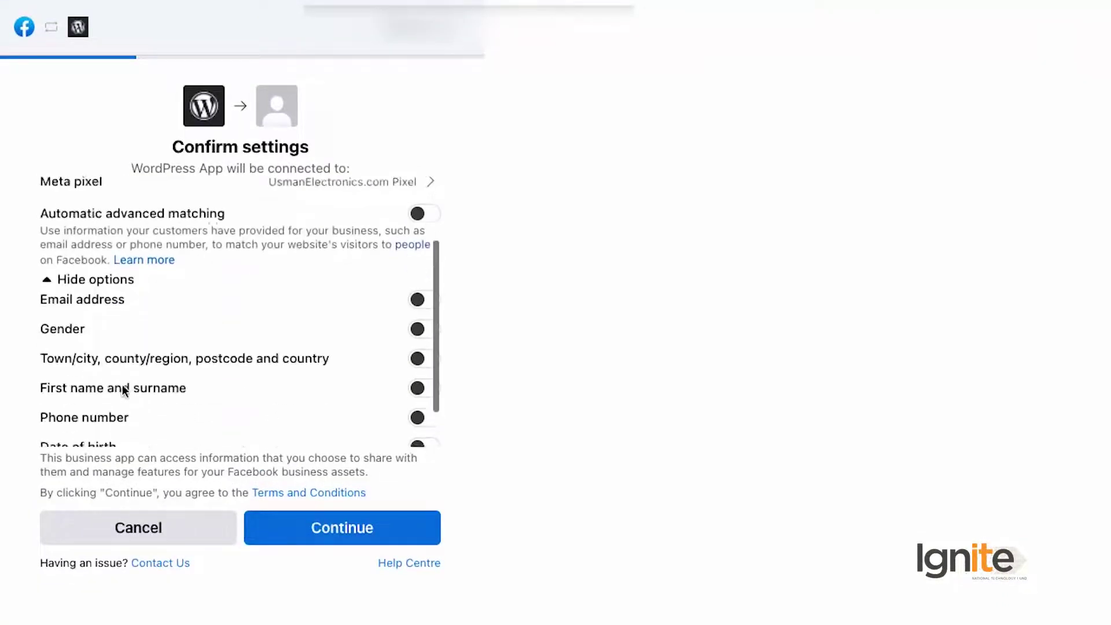
{"action": "scroll", "coordinate": [312, 325], "scroll_direction": "up", "scroll_amount": 2}
{"action": "scroll", "coordinate": [312, 319], "scroll_direction": "up", "scroll_amount": 1}
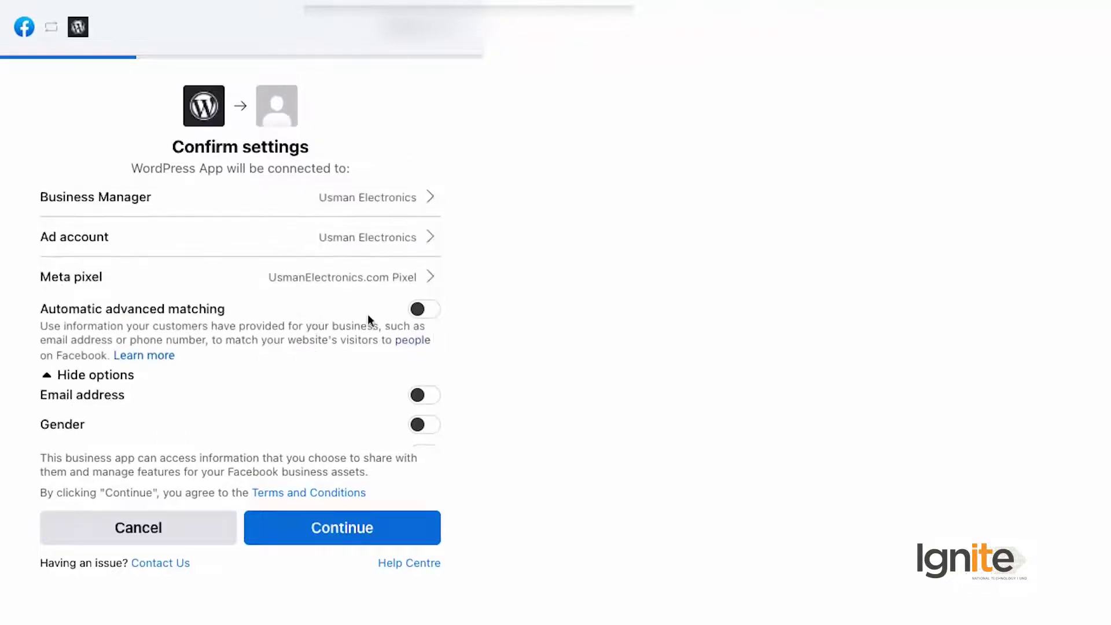
- Turn on Automatic advanced matching with all customer information parameters, check the list, and continue with these settings
{"action": "left_click", "coordinate": [427, 316]}
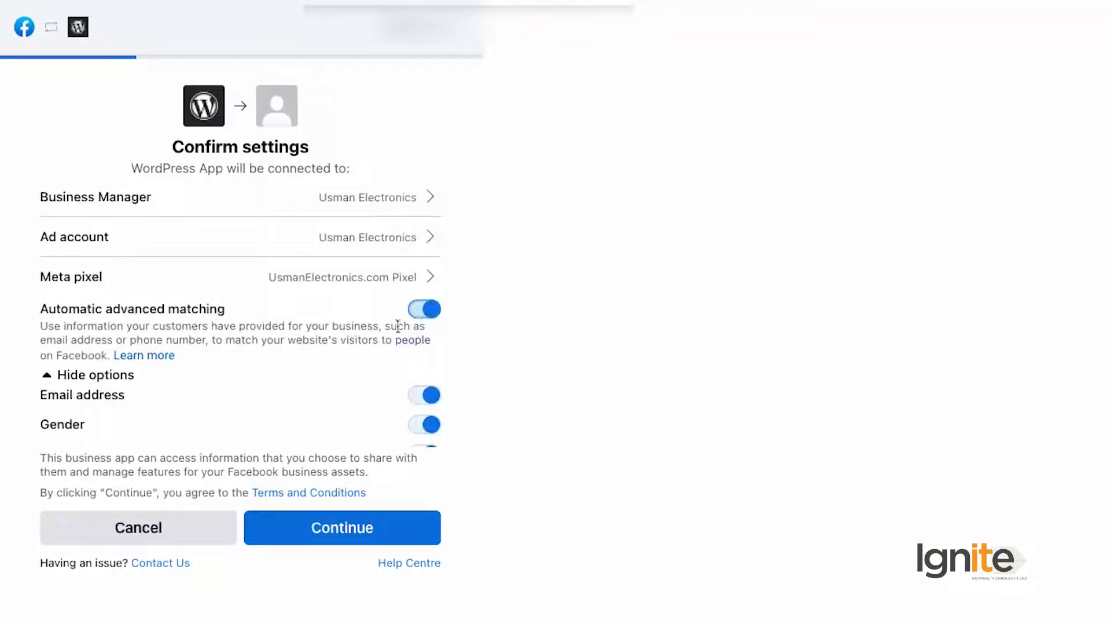
{"action": "scroll", "coordinate": [339, 349], "scroll_direction": "down", "scroll_amount": 4}
{"action": "scroll", "coordinate": [347, 324], "scroll_direction": "up", "scroll_amount": 2}
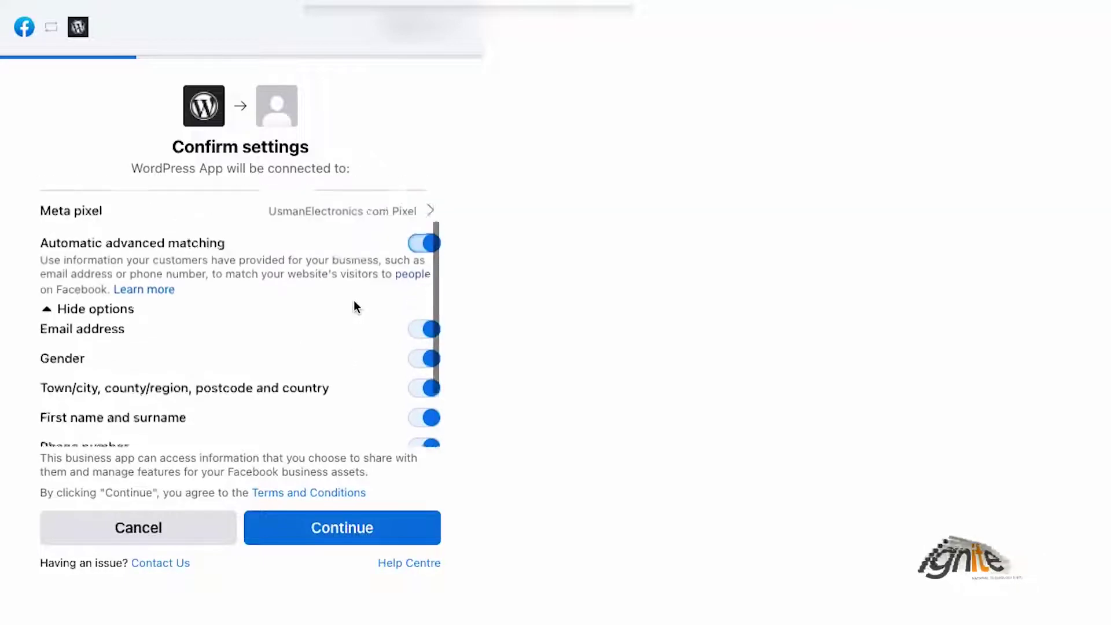
{"action": "scroll", "coordinate": [438, 317], "scroll_direction": "up", "scroll_amount": 2}
{"action": "scroll", "coordinate": [426, 324], "scroll_direction": "down", "scroll_amount": 3}
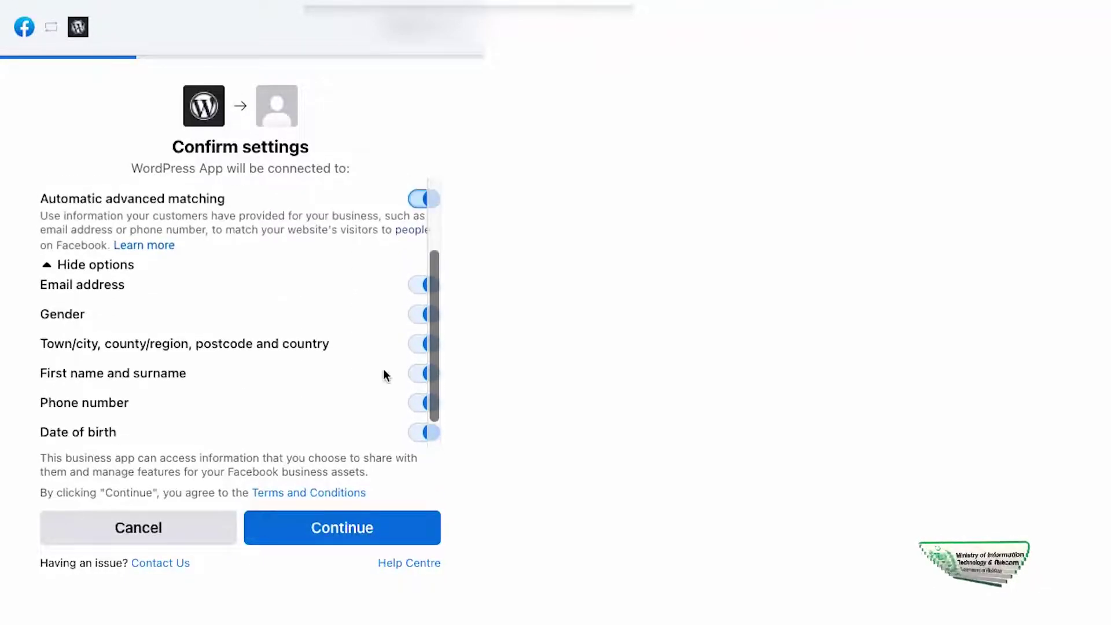
{"action": "scroll", "coordinate": [382, 375], "scroll_direction": "down", "scroll_amount": 1}
{"action": "scroll", "coordinate": [382, 375], "scroll_direction": "up", "scroll_amount": 4}
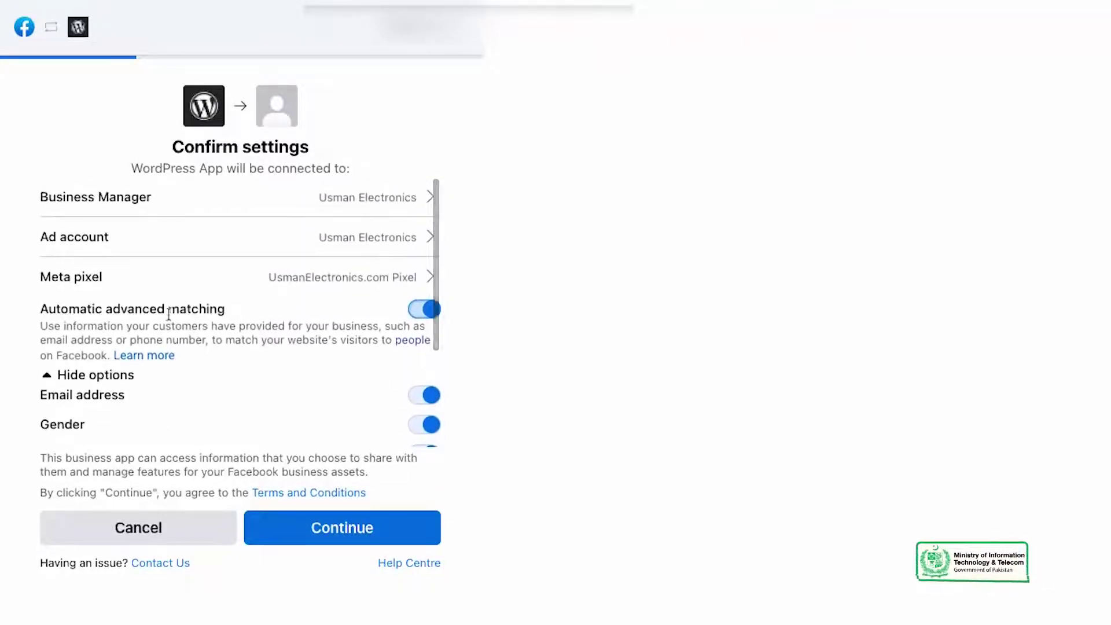
{"action": "scroll", "coordinate": [310, 322], "scroll_direction": "down", "scroll_amount": 4}
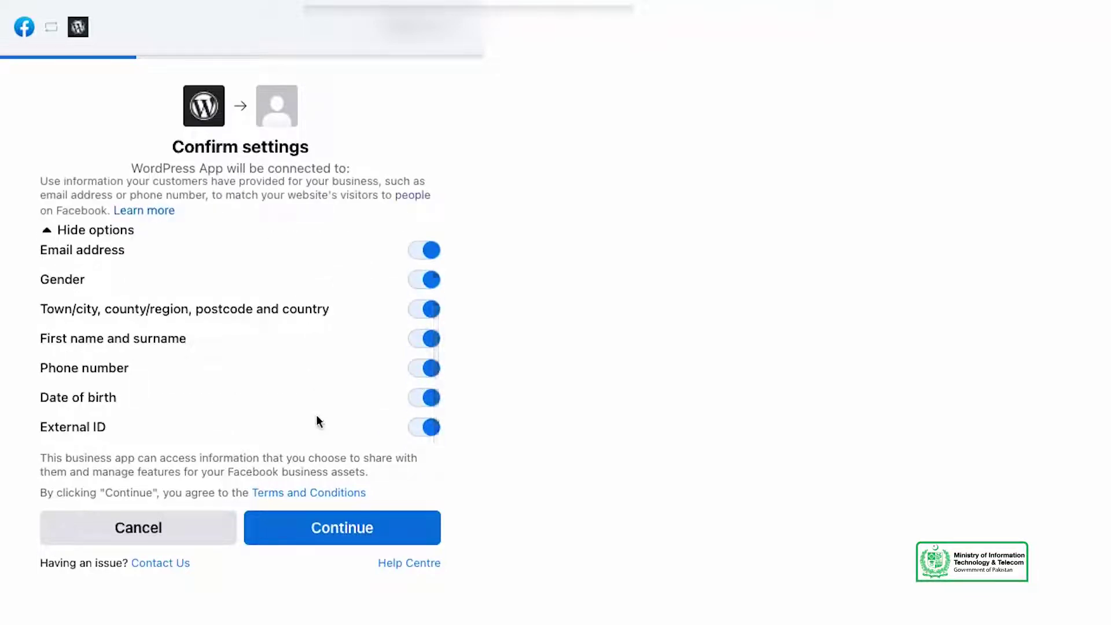
{"action": "left_click", "coordinate": [325, 533]}
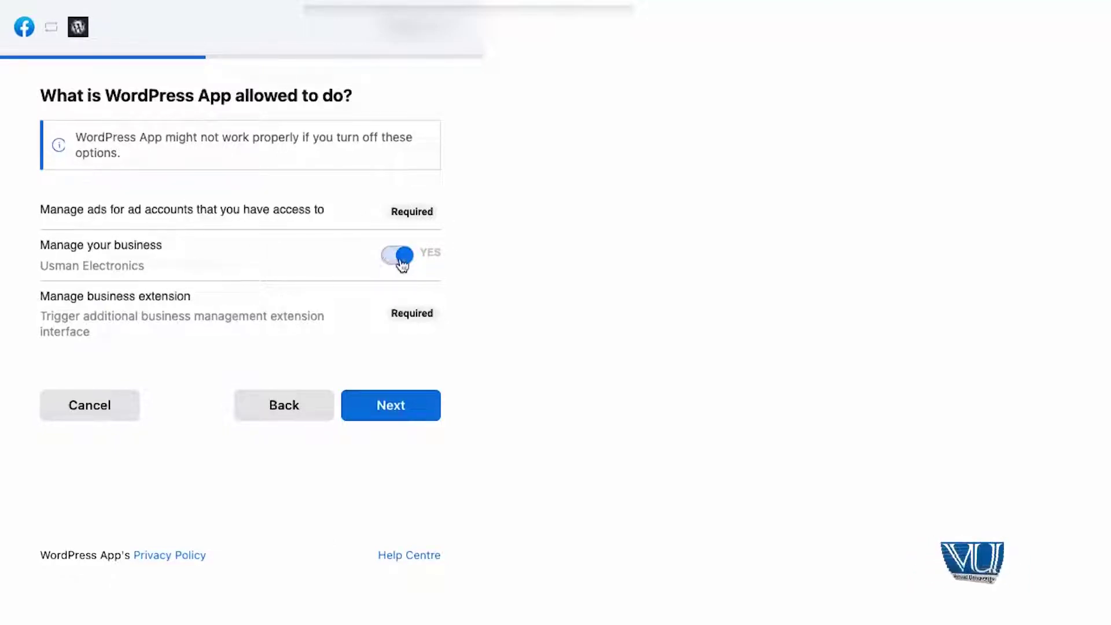
- Accept the WordPress App's permissions with Manage your business allowed, and finish the Facebook connection wizard
{"action": "left_click", "coordinate": [399, 417]}
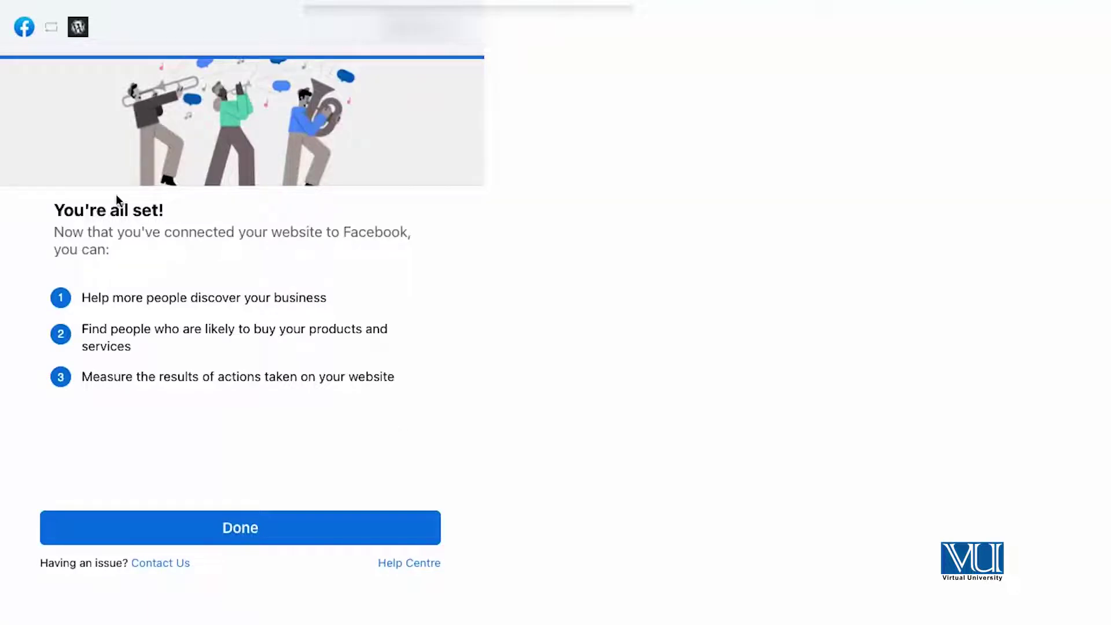
{"action": "left_click_drag", "start_coordinate": [58, 206], "coordinate": [165, 211]}
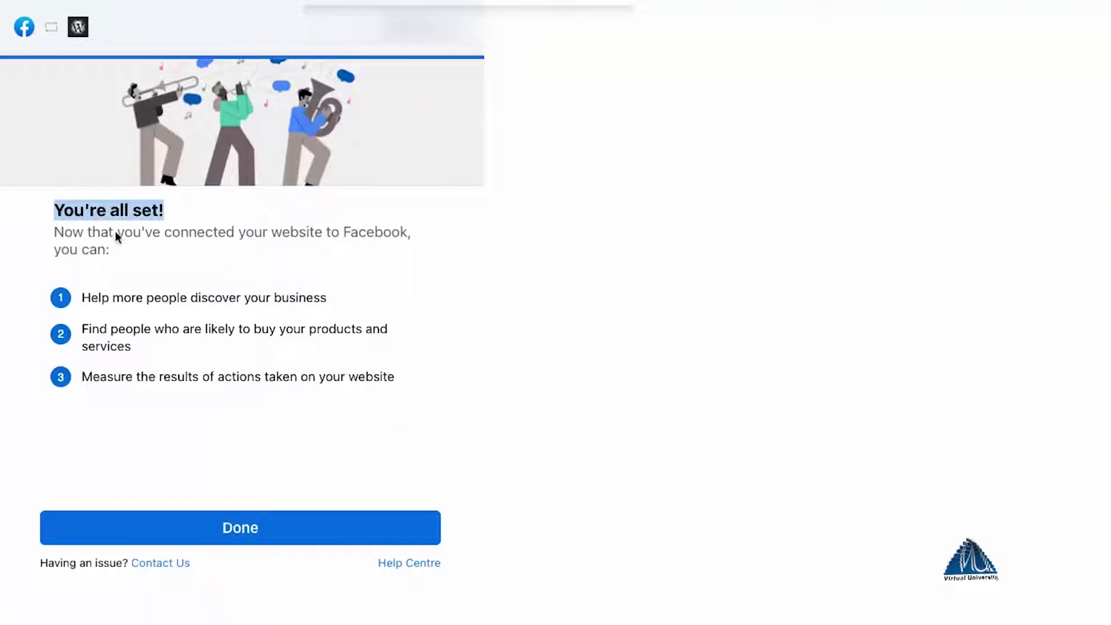
{"action": "left_click", "coordinate": [178, 267]}
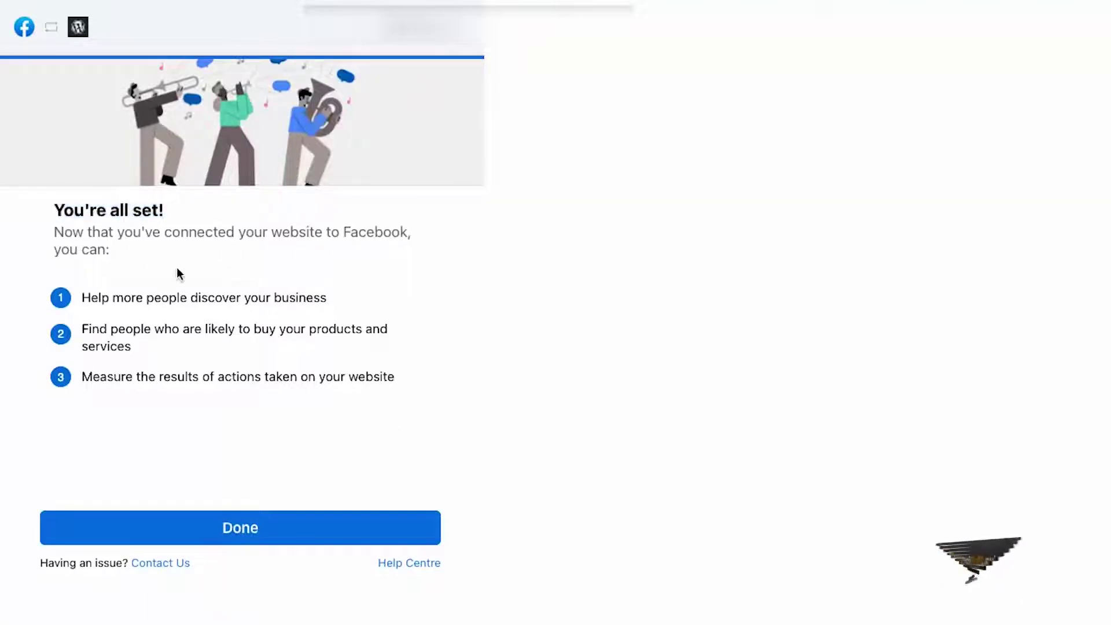
{"action": "left_click", "coordinate": [258, 528]}
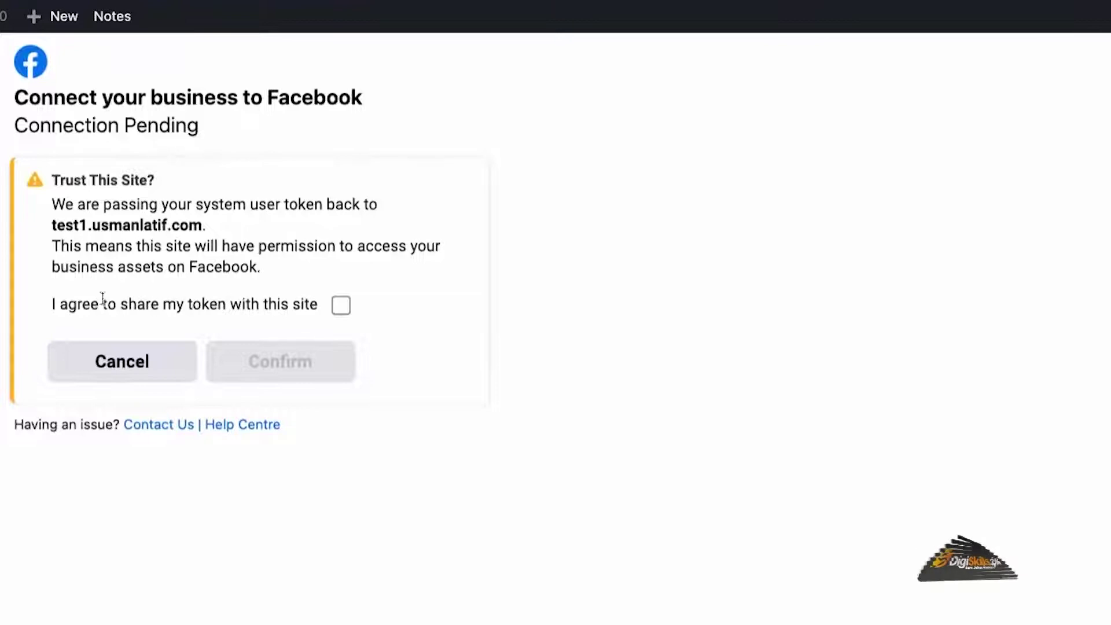
- Agree to share the system user token with the WordPress test site, confirm, and expand the plugin's Connection Settings
{"action": "triple_click", "coordinate": [55, 218]}
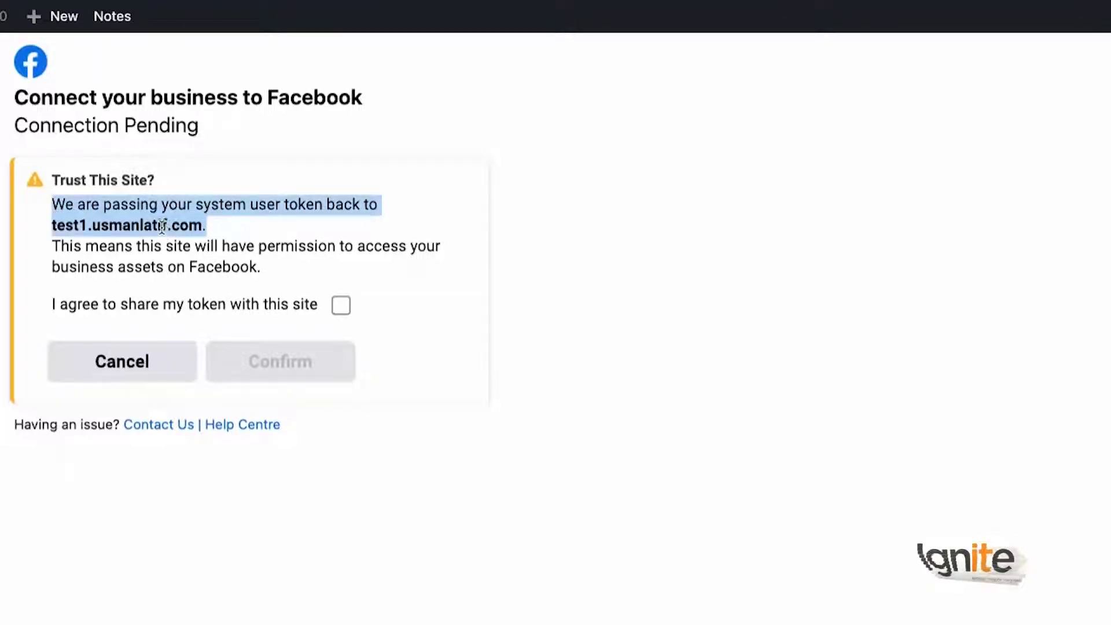
{"action": "left_click", "coordinate": [273, 288]}
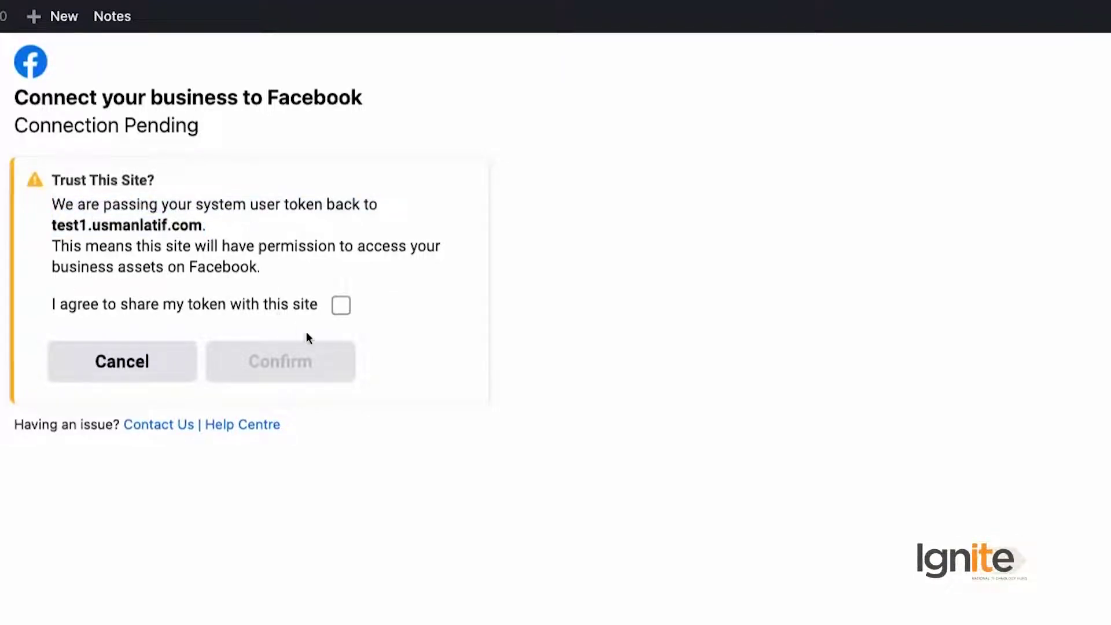
{"action": "left_click", "coordinate": [341, 310]}
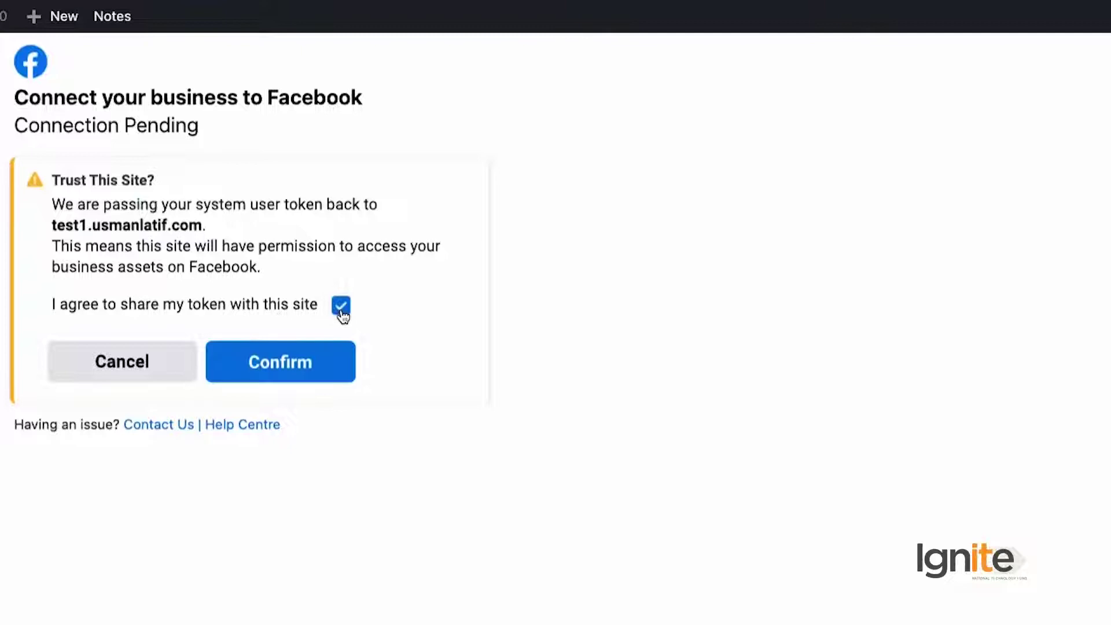
{"action": "left_click", "coordinate": [280, 365]}
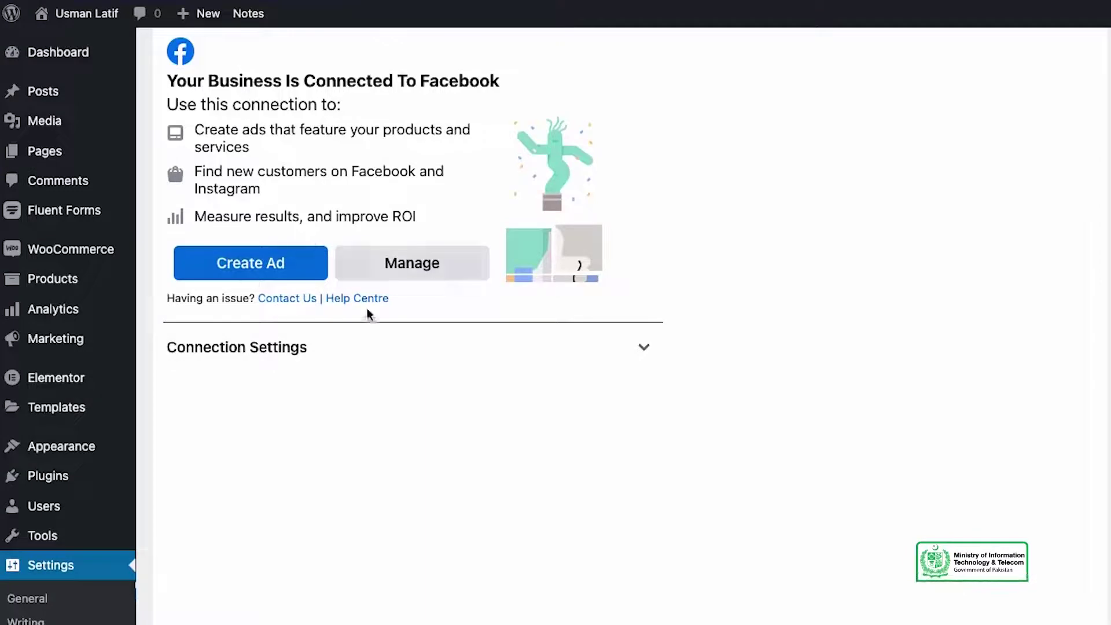
{"action": "left_click", "coordinate": [357, 348]}
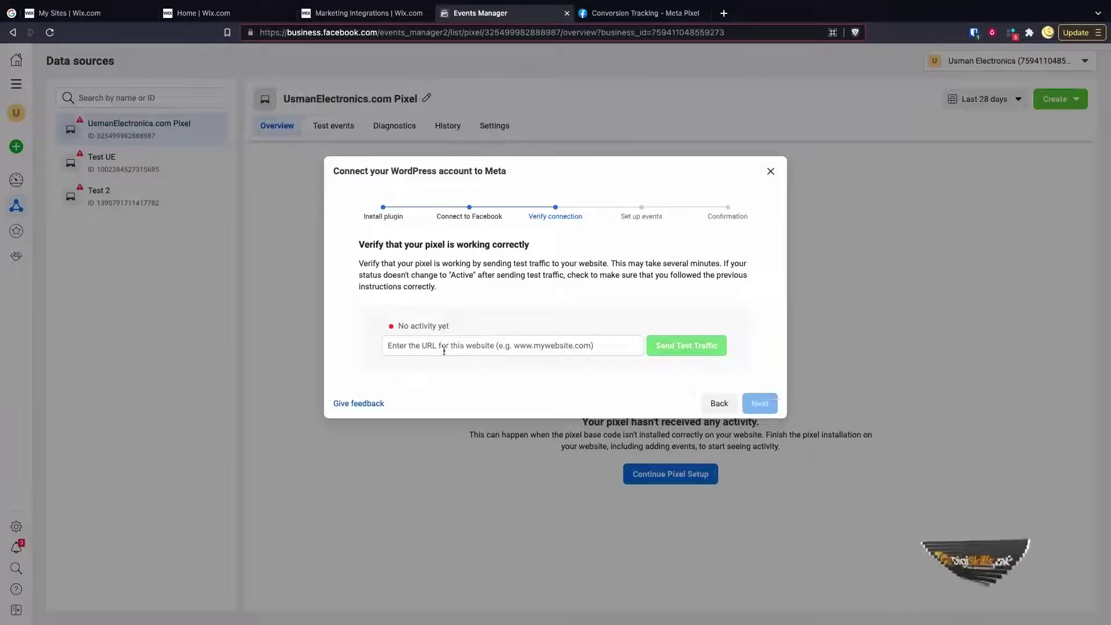
- Copy the WordPress test site's home page URL into the Events Manager pixel verification and send test traffic
{"action": "left_click", "coordinate": [468, 346]}
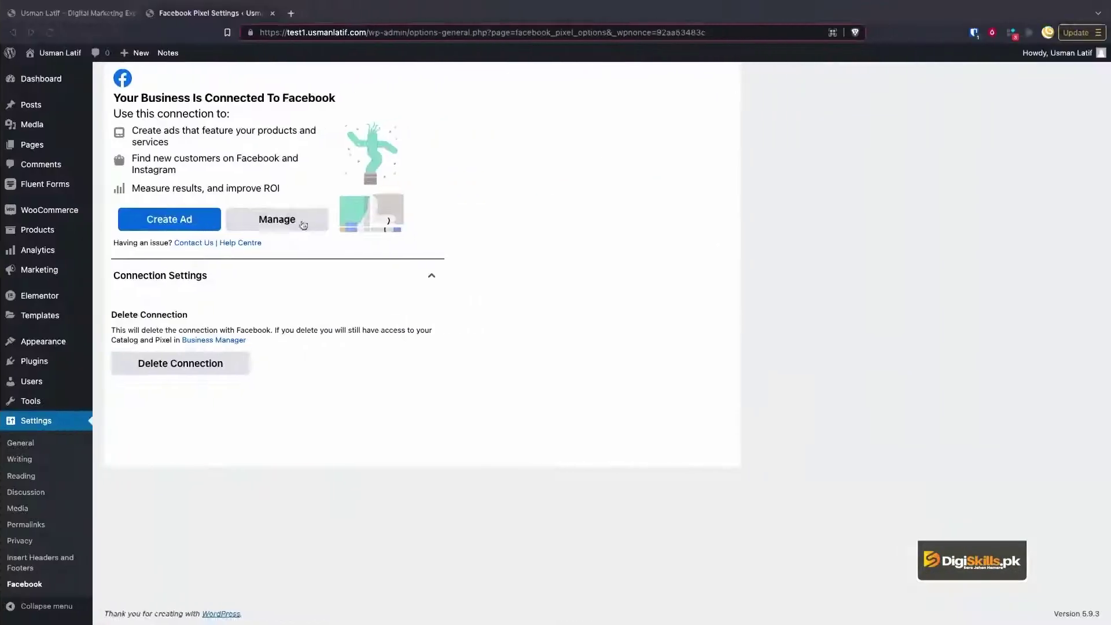
{"action": "left_click", "coordinate": [102, 20]}
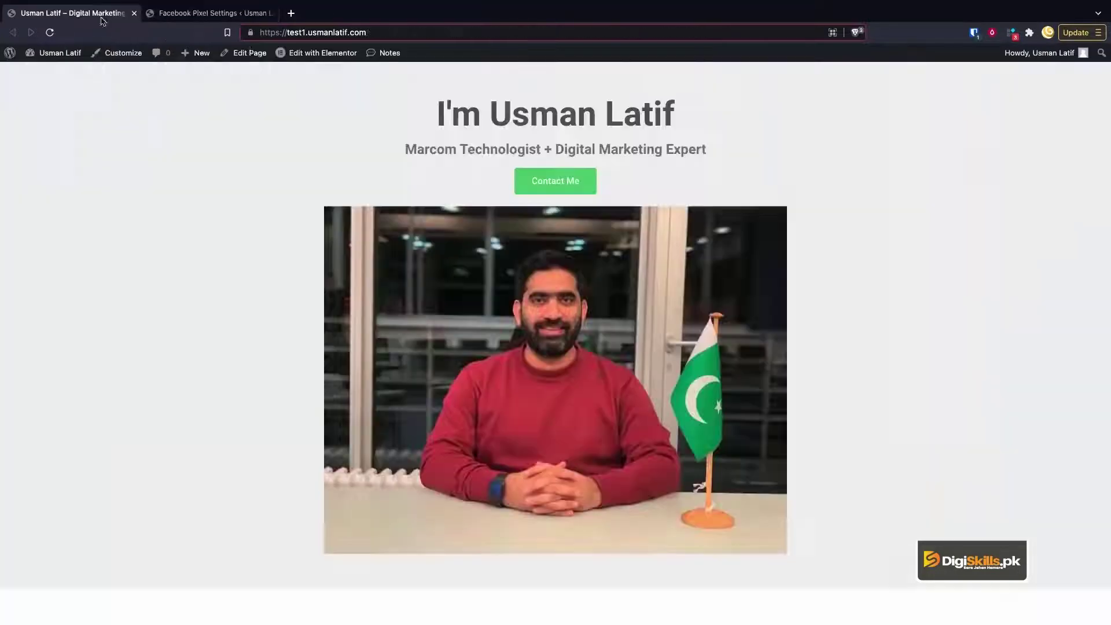
{"action": "left_click", "coordinate": [307, 33]}
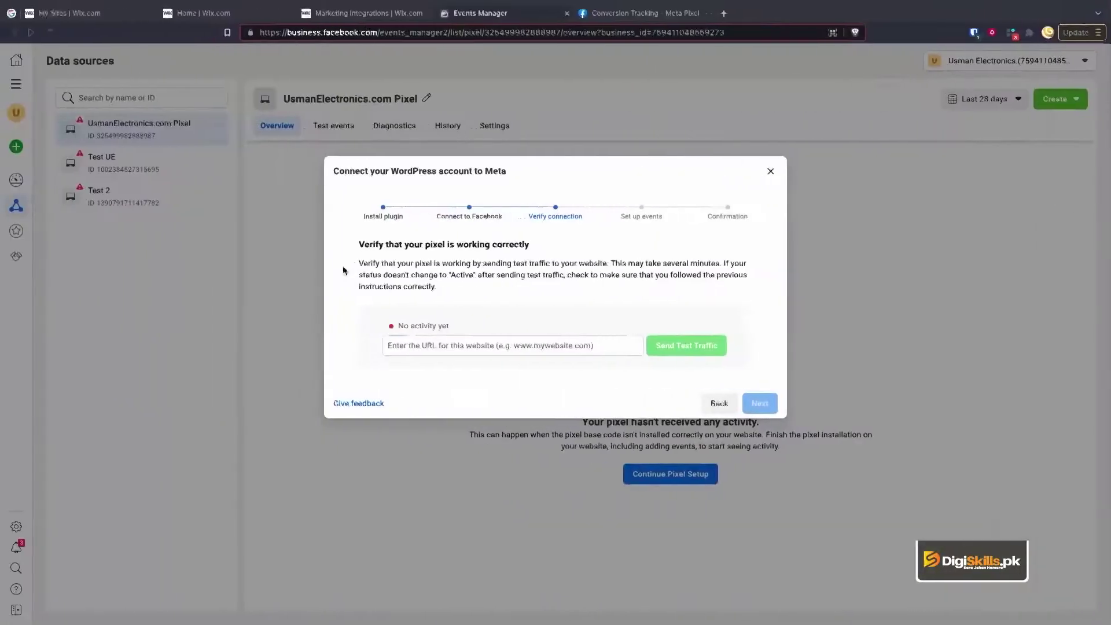
{"action": "type", "text": "https://test1.usmanlatif.com/"}
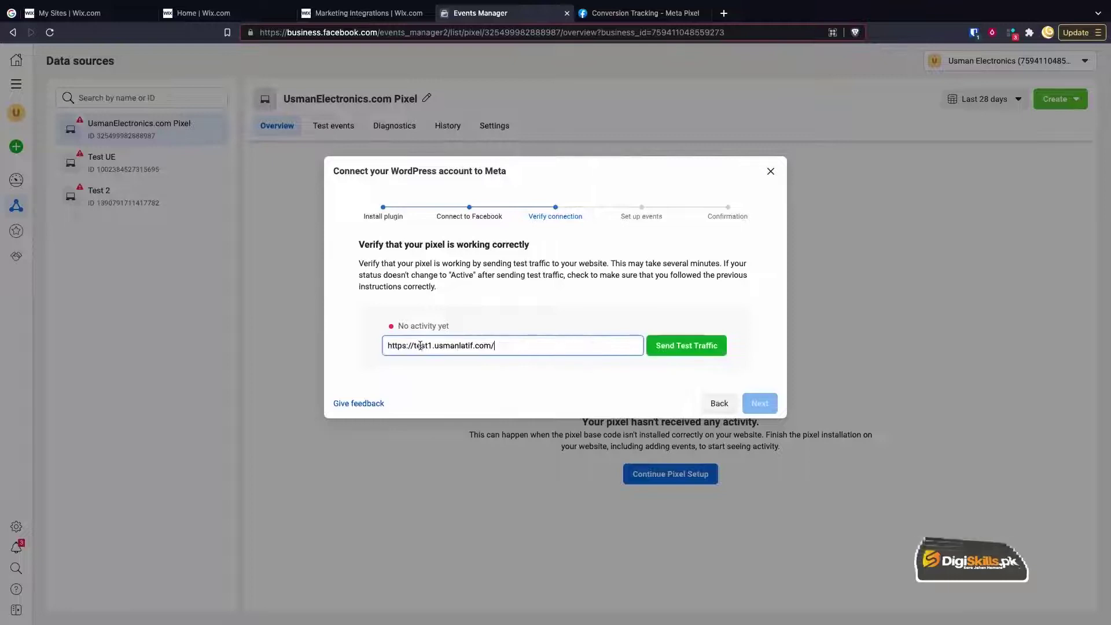
{"action": "left_click", "coordinate": [670, 347]}
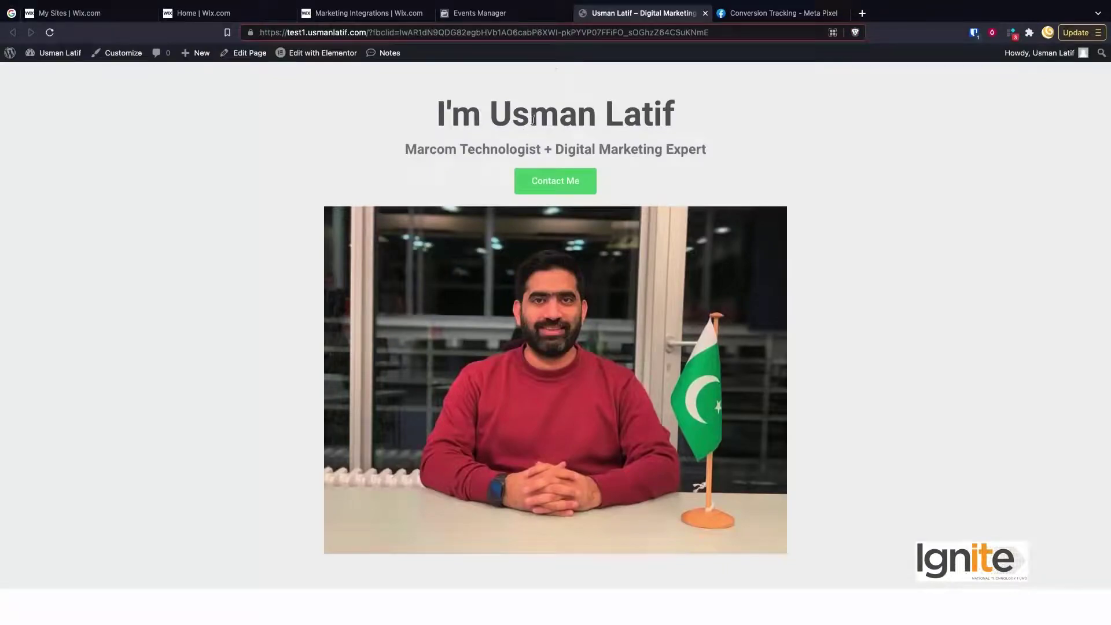
- Browse the opened test site, check the pixel's verification status in Events Manager, and return to the site
{"action": "scroll", "coordinate": [519, 119], "scroll_direction": "down", "scroll_amount": 8}
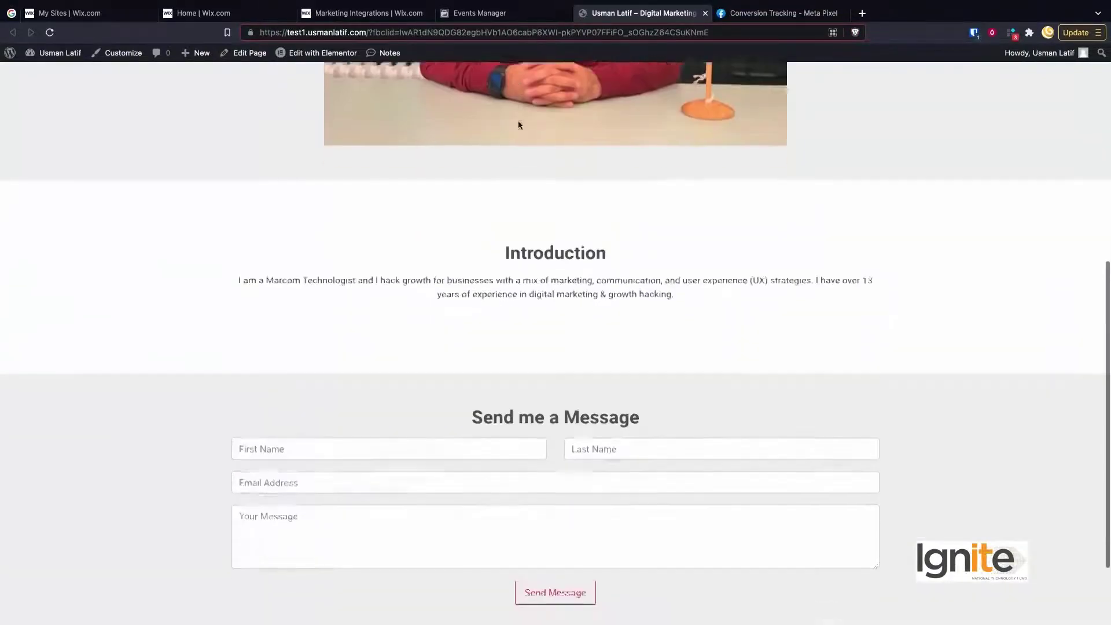
{"action": "left_click", "coordinate": [517, 14]}
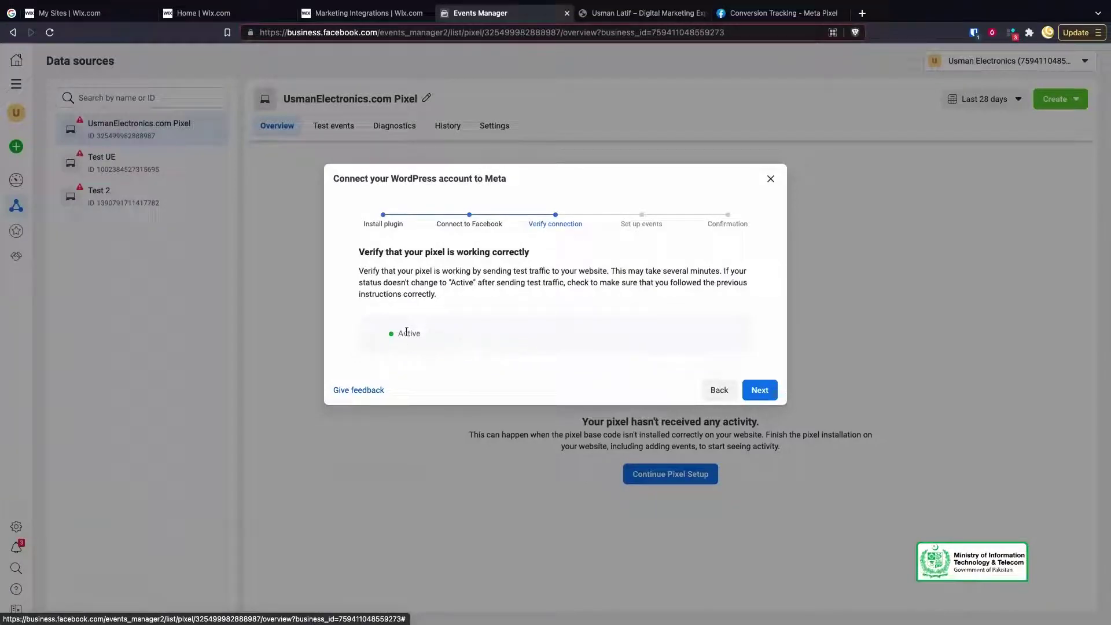
{"action": "left_click", "coordinate": [640, 14]}
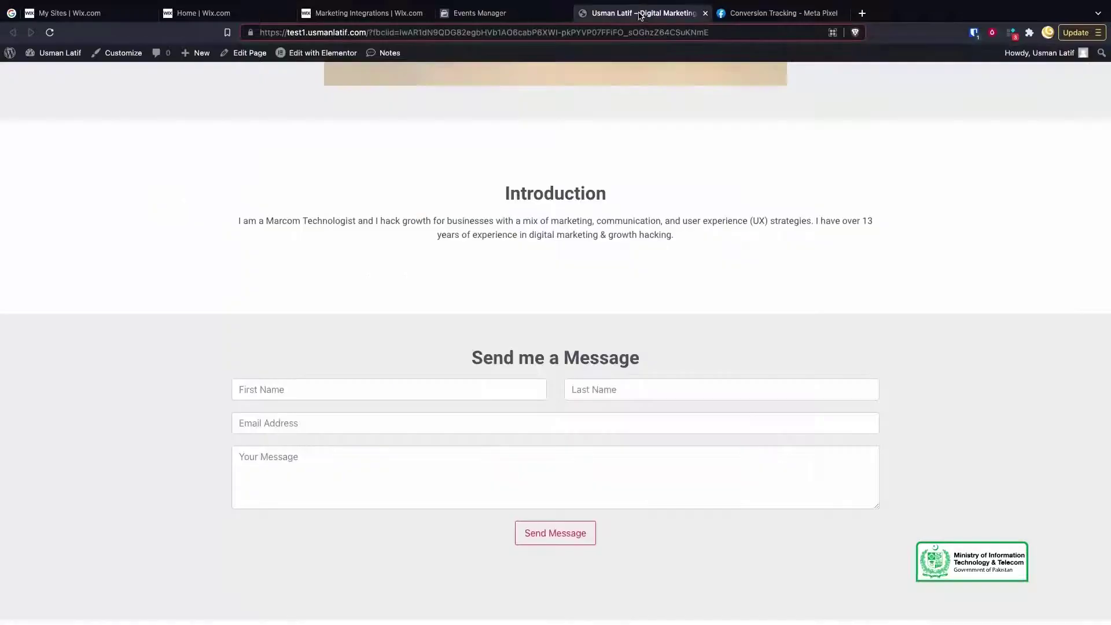
- Return to Events Manager, complete the WordPress connection setup without adding events, and choose to test the events in Events Manager
{"action": "scroll", "coordinate": [537, 133], "scroll_direction": "up", "scroll_amount": 7}
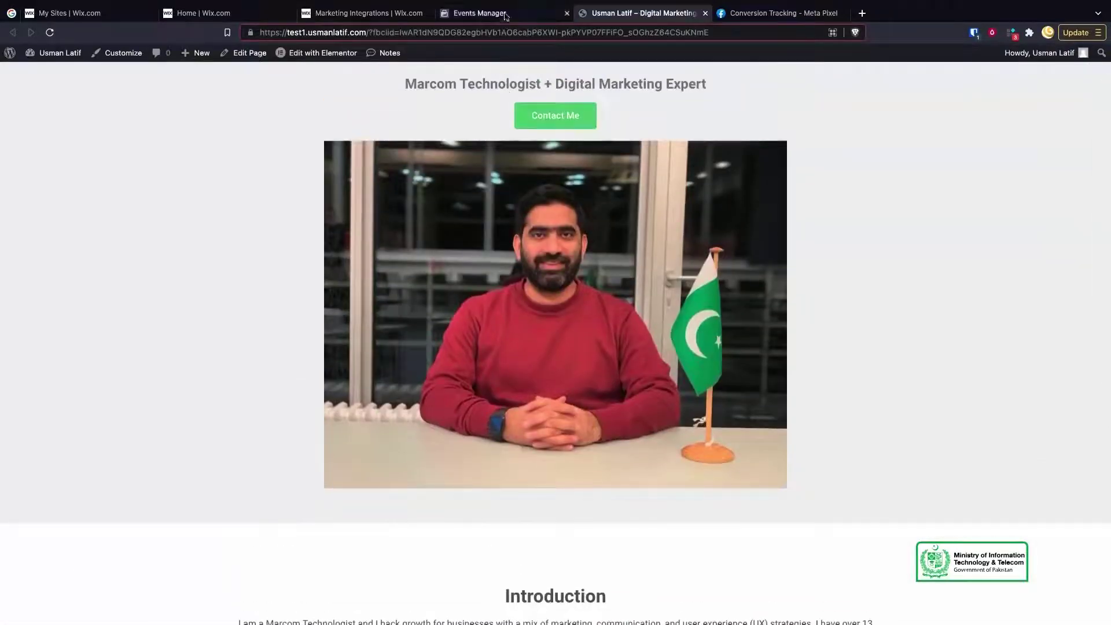
{"action": "left_click", "coordinate": [504, 14]}
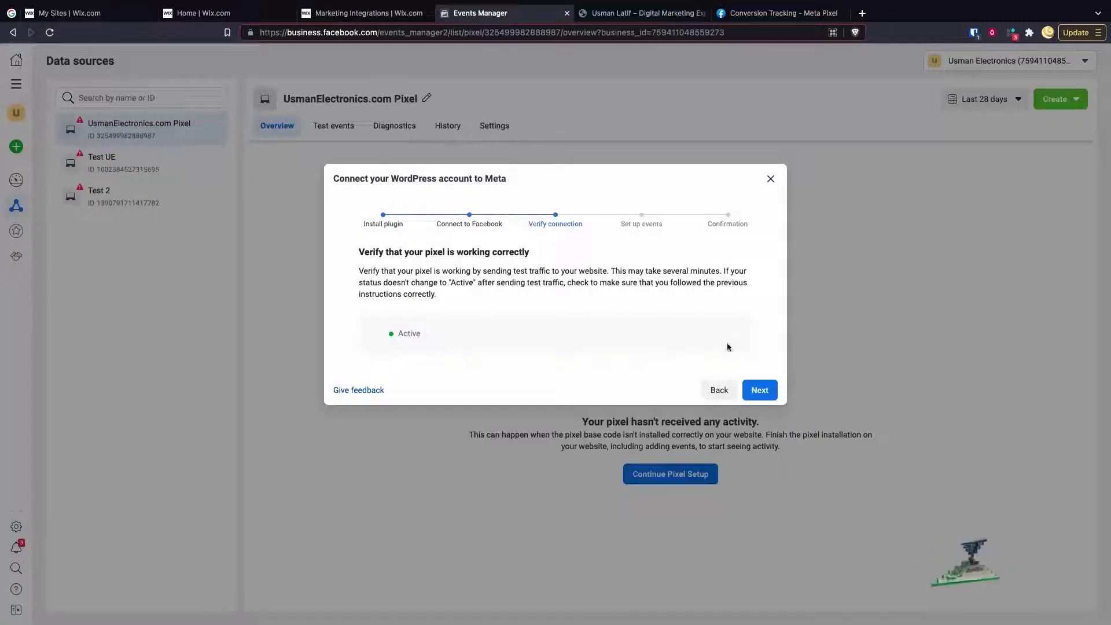
{"action": "left_click", "coordinate": [758, 389]}
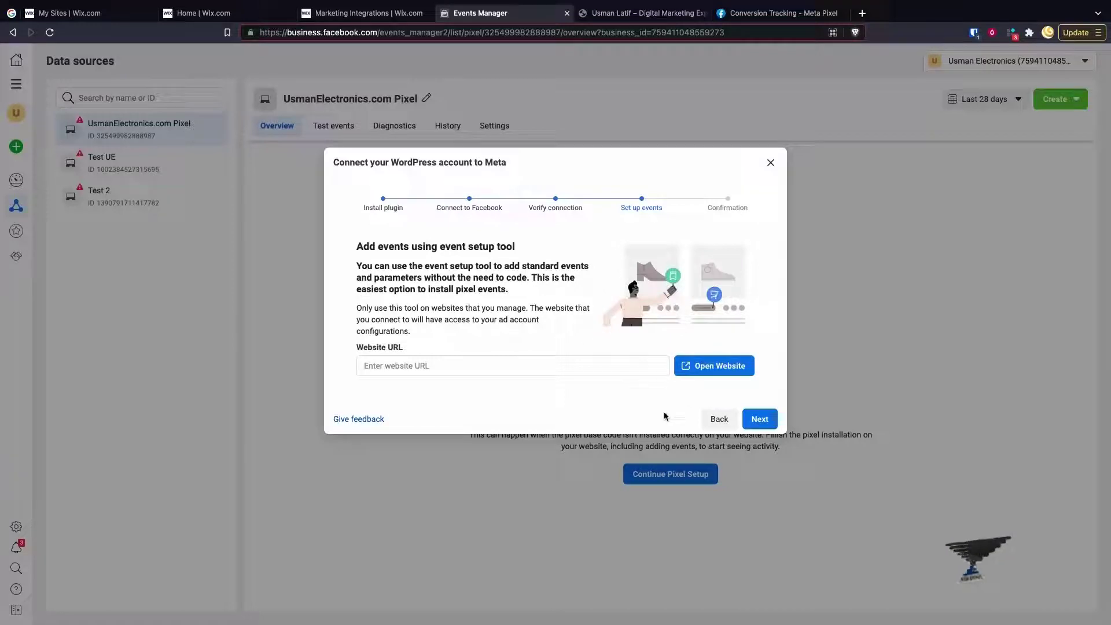
{"action": "left_click", "coordinate": [759, 420]}
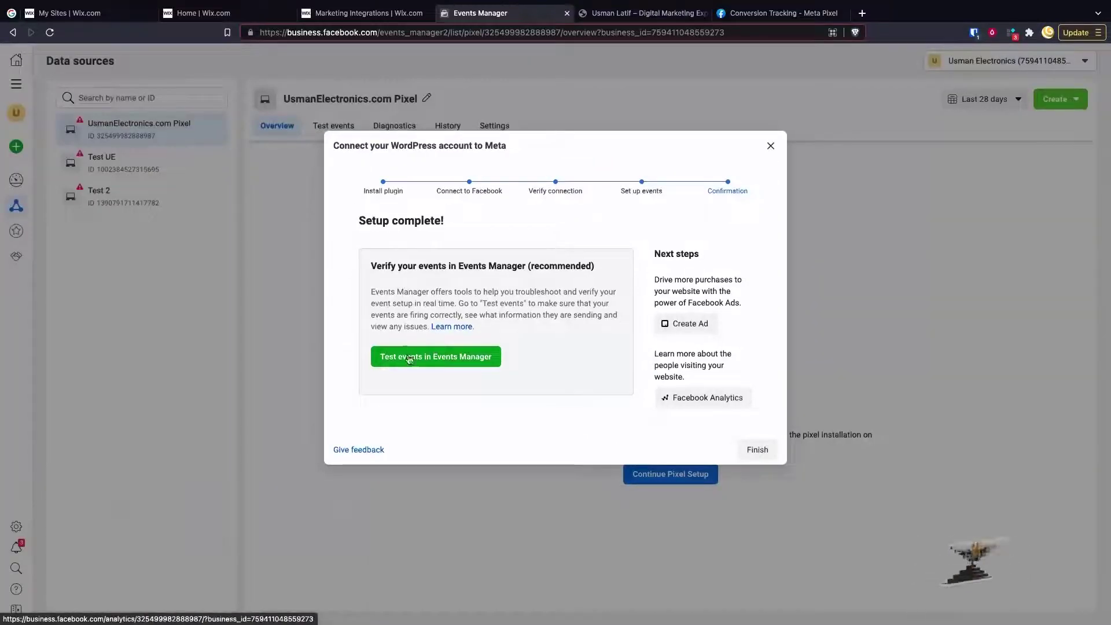
{"action": "left_click", "coordinate": [444, 361]}
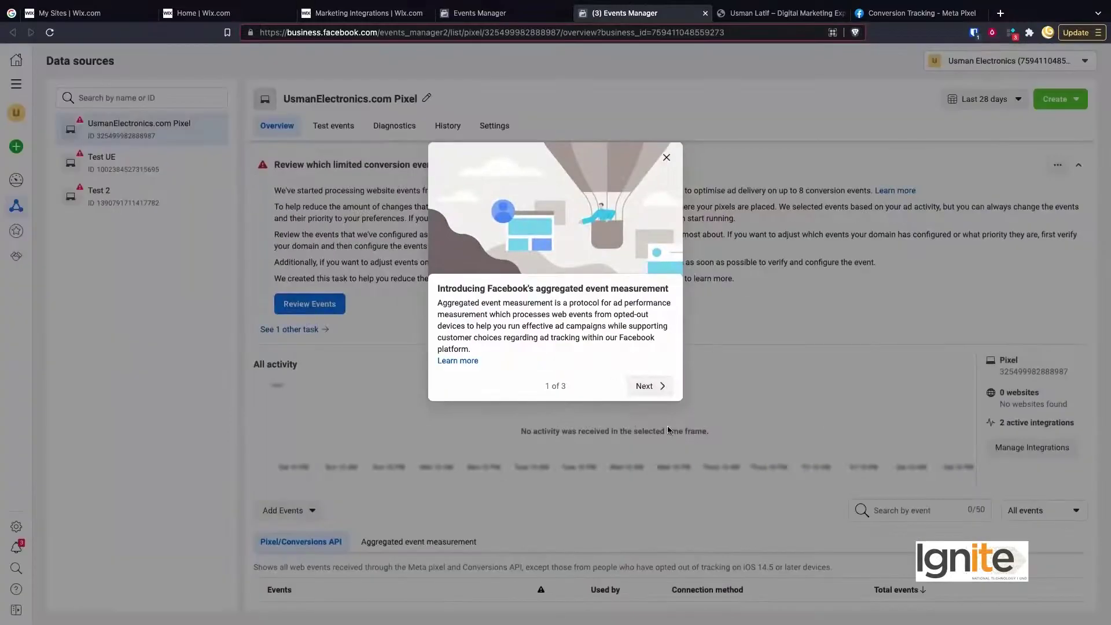
- Go through the aggregated event measurement introduction to the web event configurations, and return to the pixel overview
{"action": "left_click", "coordinate": [647, 386]}
{"action": "left_click", "coordinate": [651, 420]}
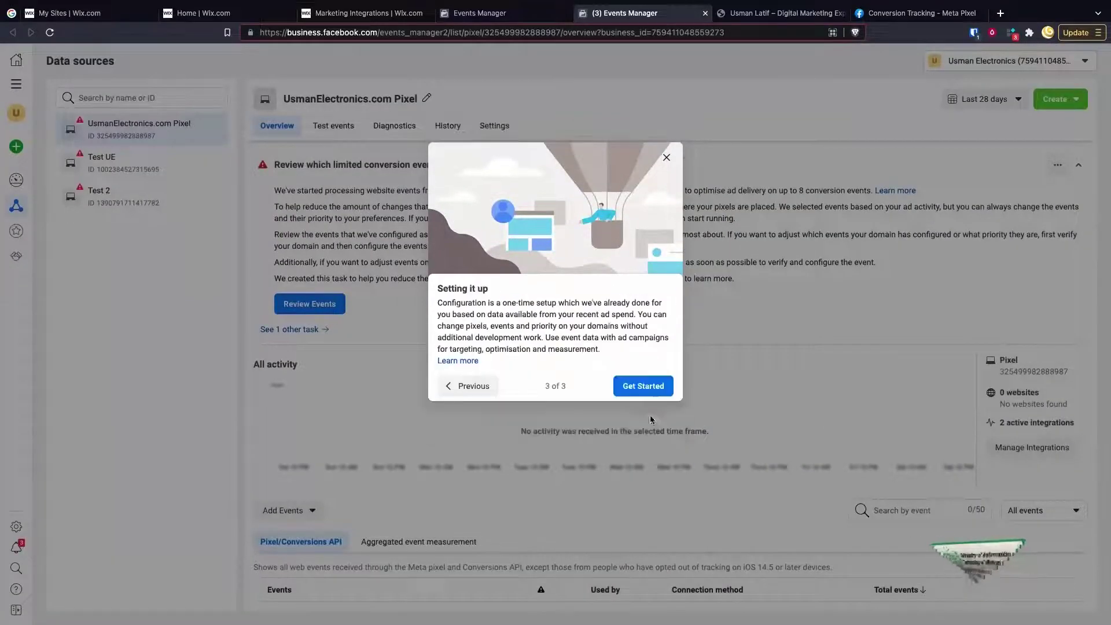
{"action": "left_click", "coordinate": [644, 386]}
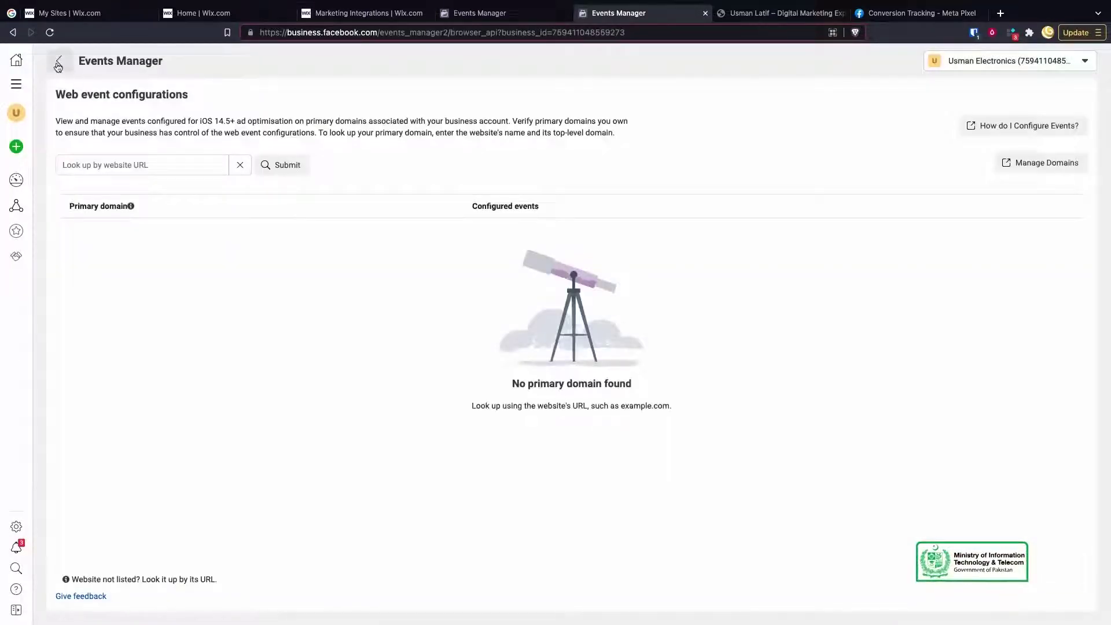
{"action": "left_click", "coordinate": [58, 62]}
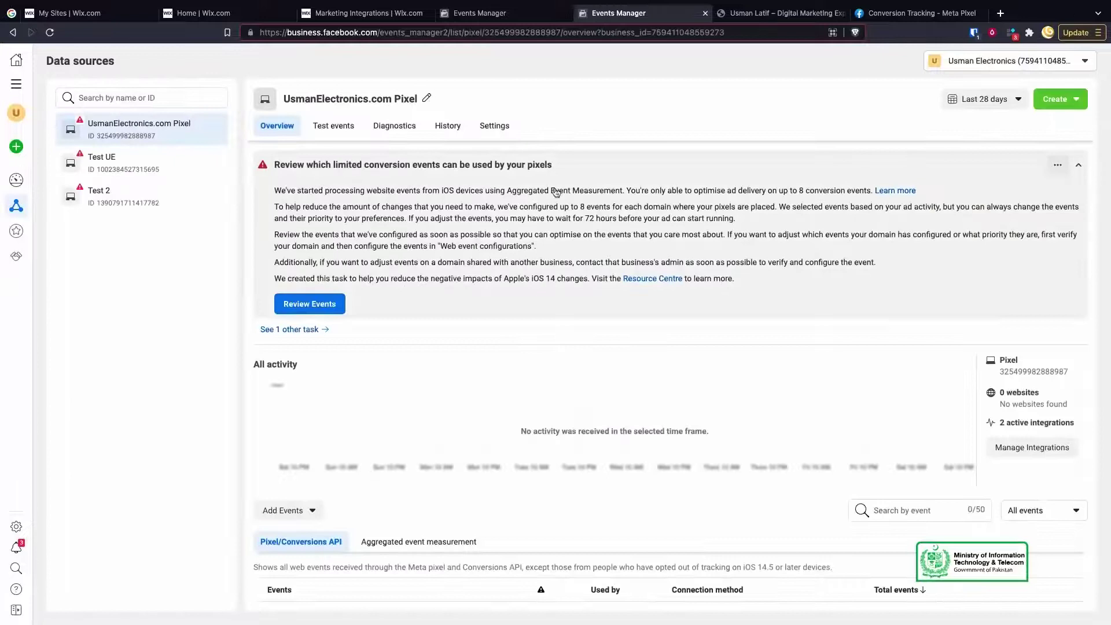
- Collapse the limited conversion events notice, and compare the Test UE pixel's overview with the UsmanElectronics.com pixel's overview
{"action": "left_click", "coordinate": [1079, 169]}
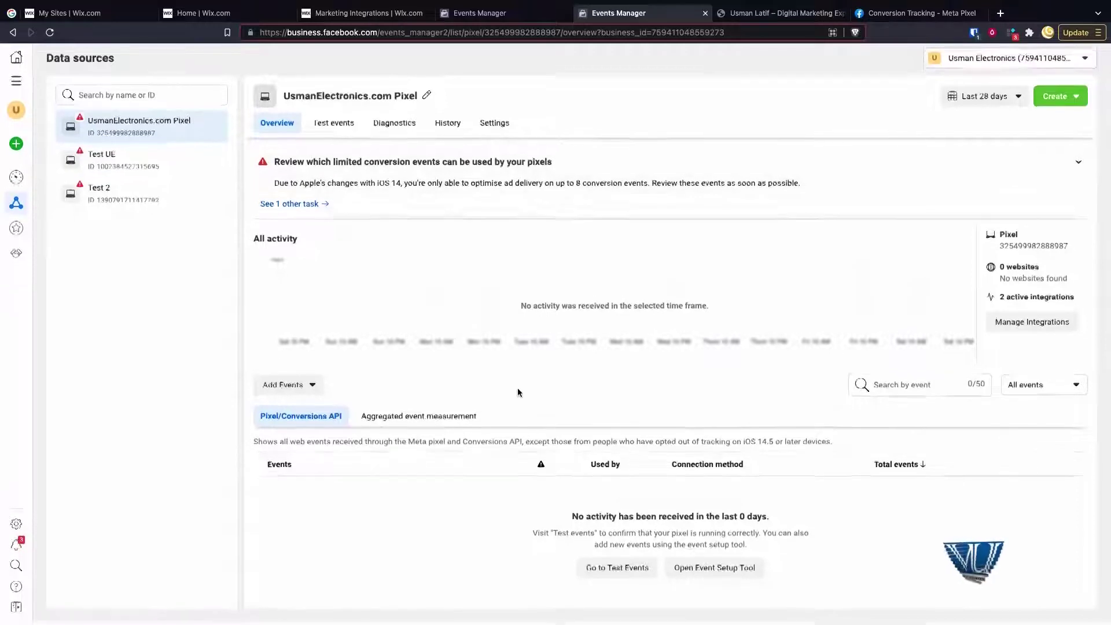
{"action": "left_click", "coordinate": [179, 173]}
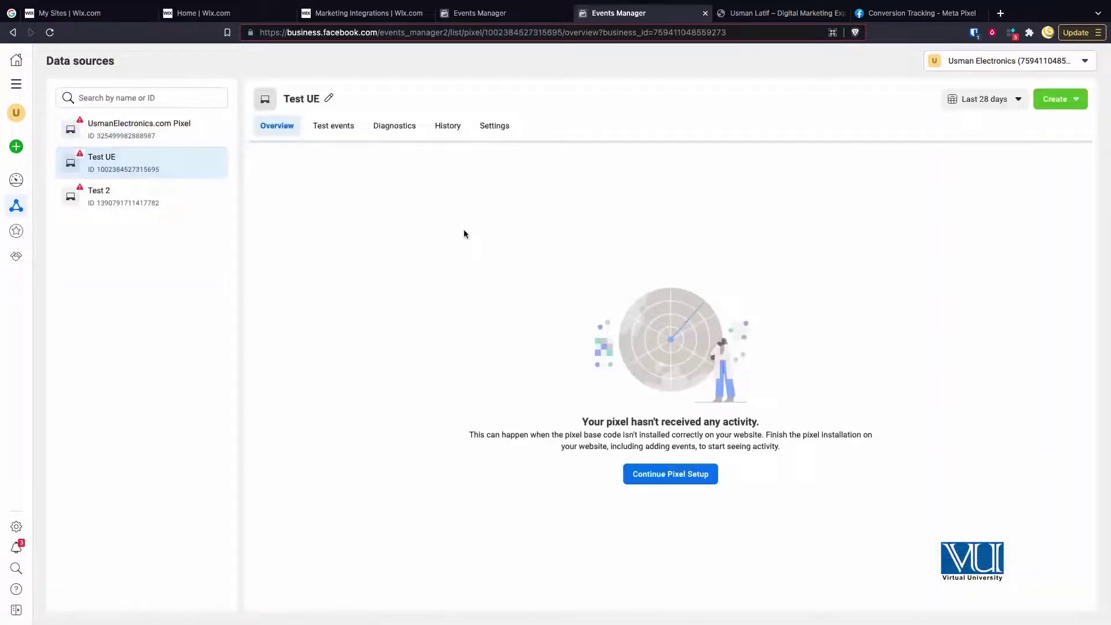
{"action": "left_click", "coordinate": [153, 134]}
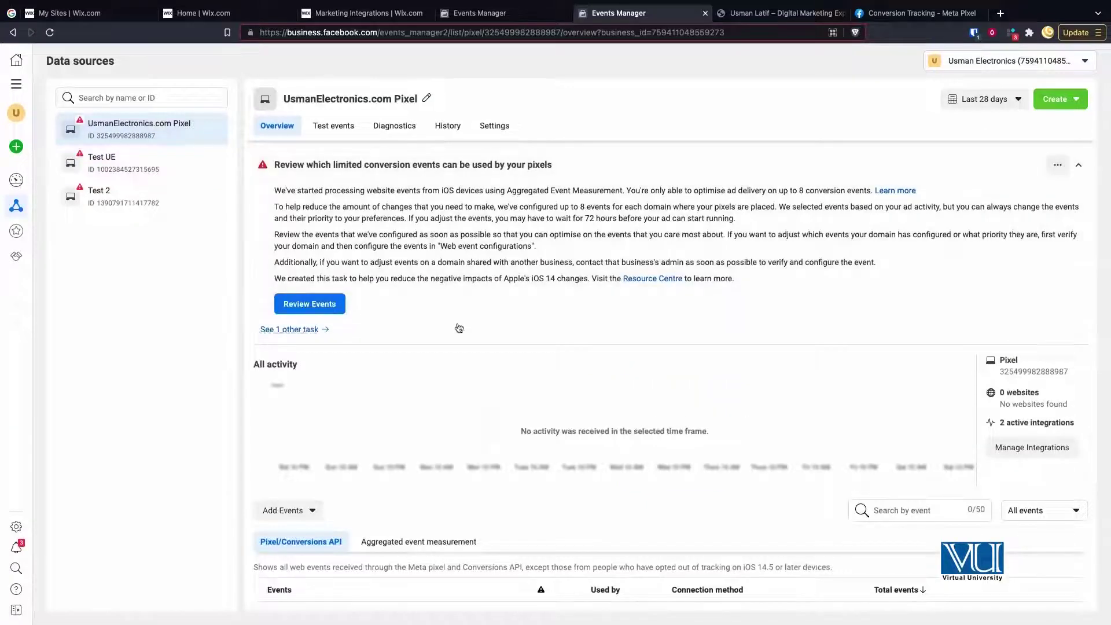